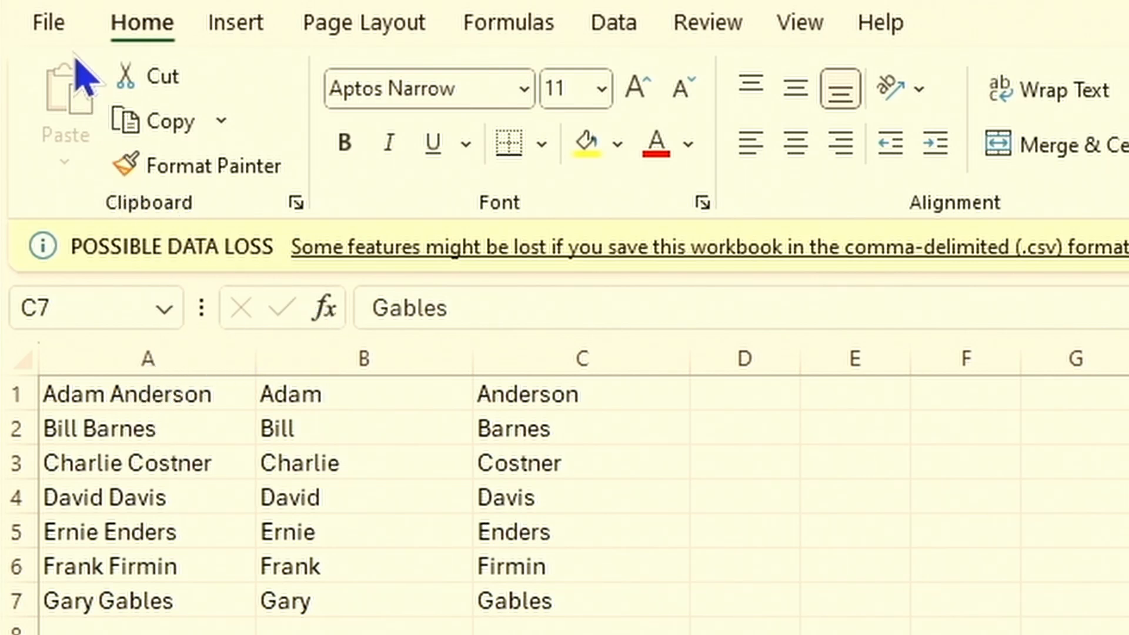
Choose CSV UTF-8 (Comma delimited) as the Save As format for the Tumbler Test workbook and return without saving.
left_click(50, 29)
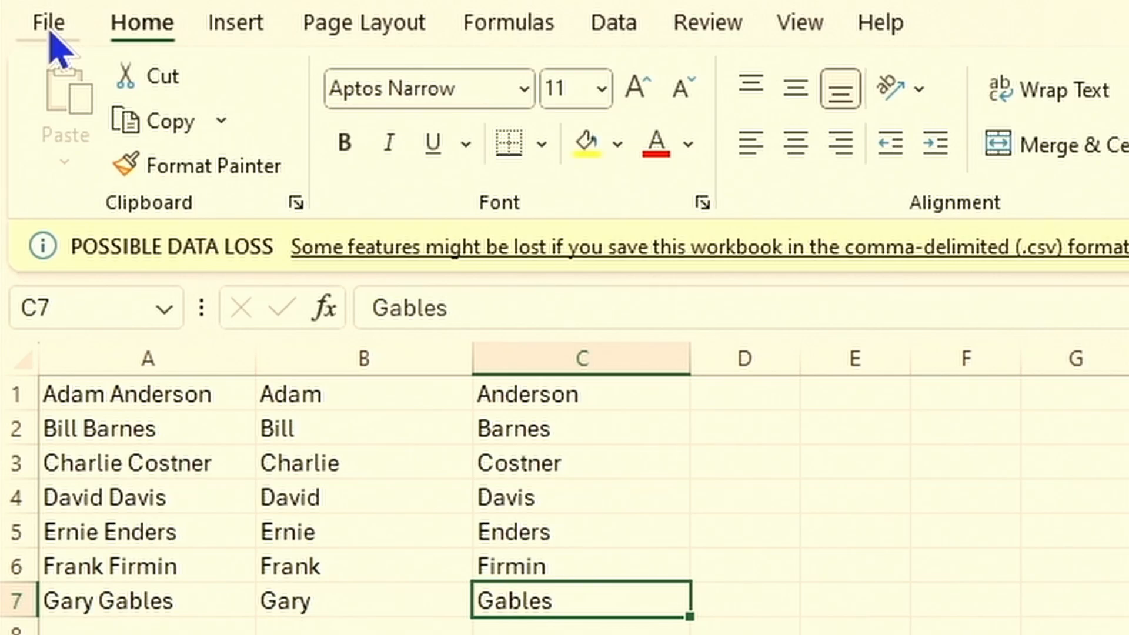
left_click(49, 30)
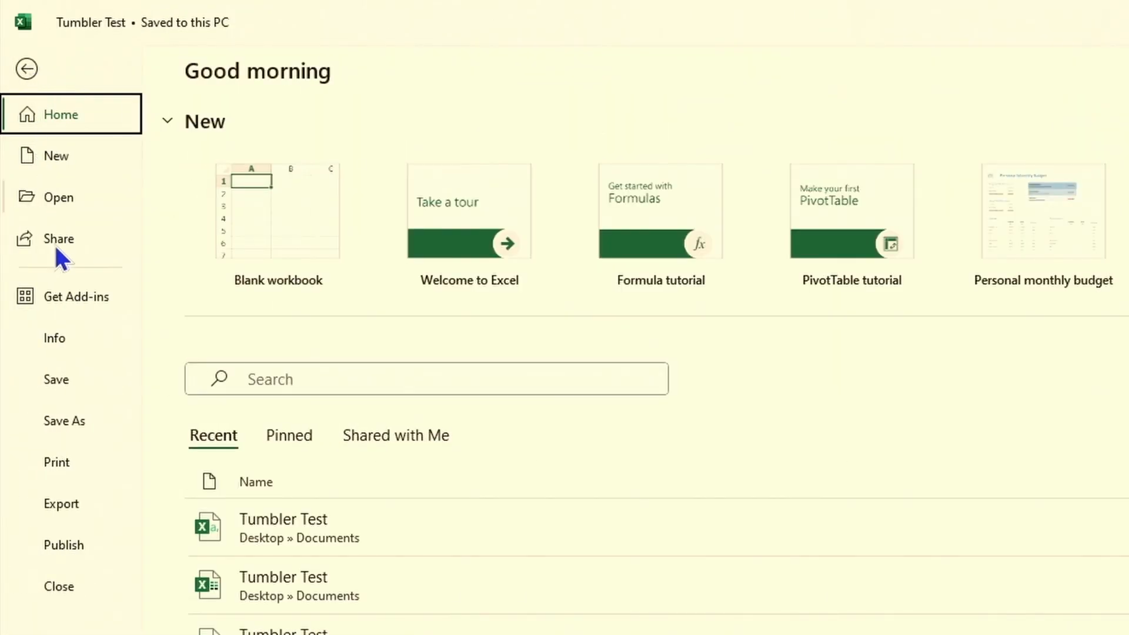
left_click(61, 427)
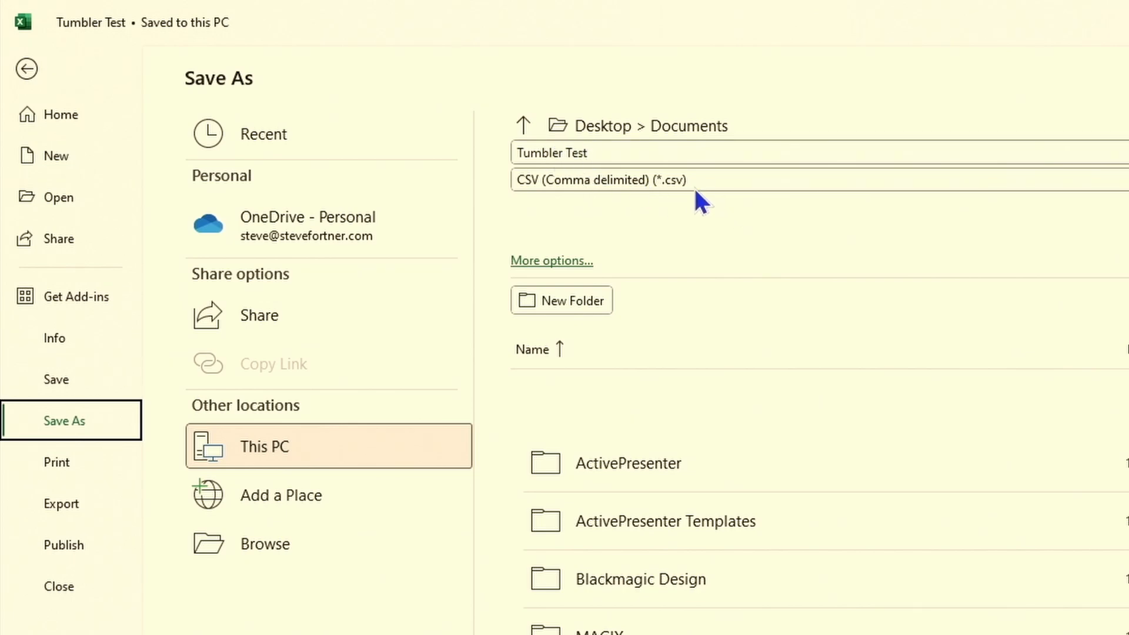
left_click(1124, 180)
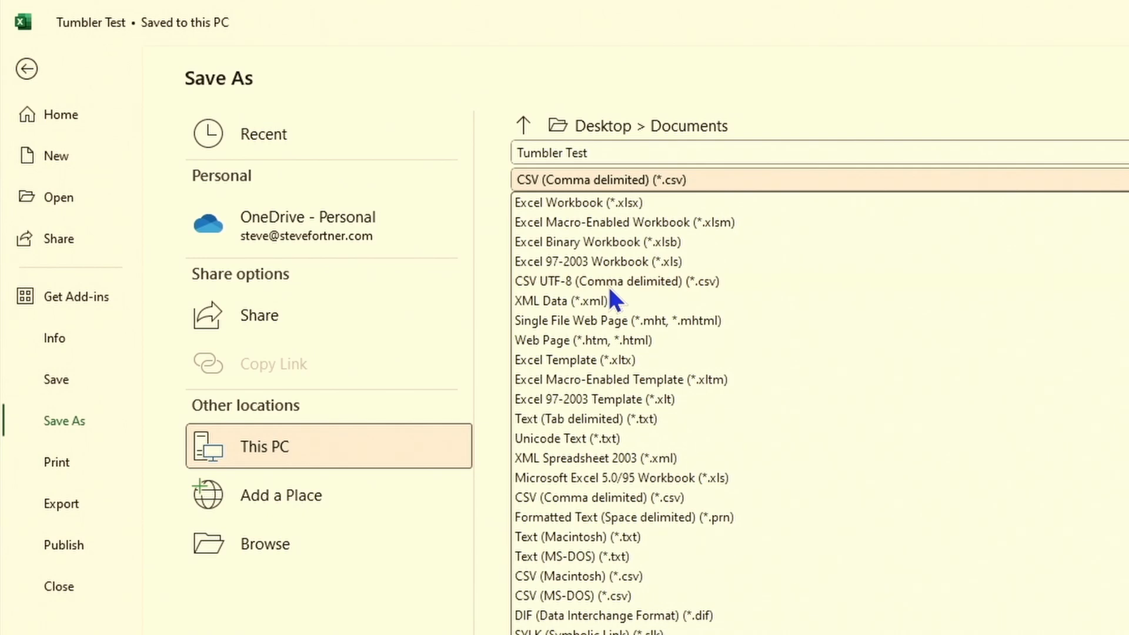
left_click(672, 287)
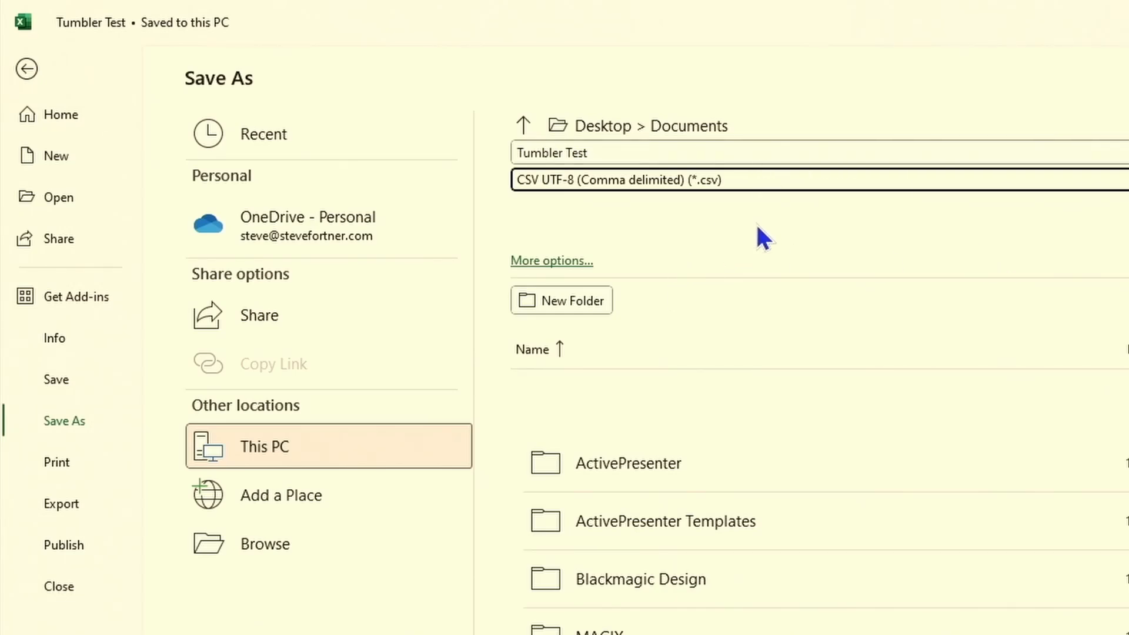
left_click(26, 70)
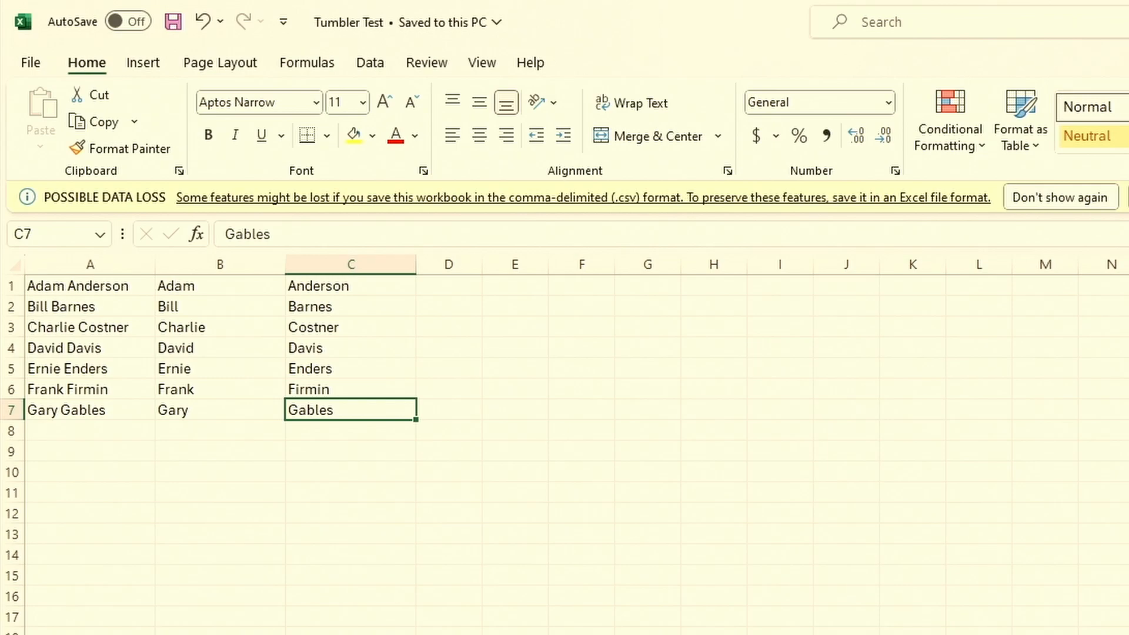
Switch to LightBurn and add the text %0 below the trooper badge.
left_click(566, 621)
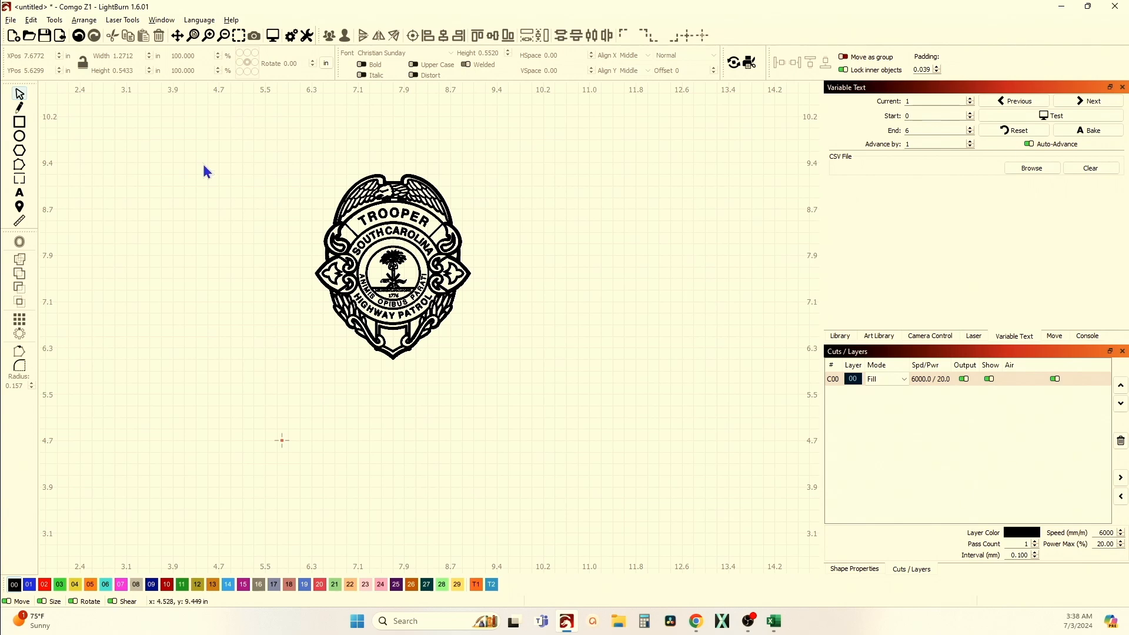
left_click(20, 193)
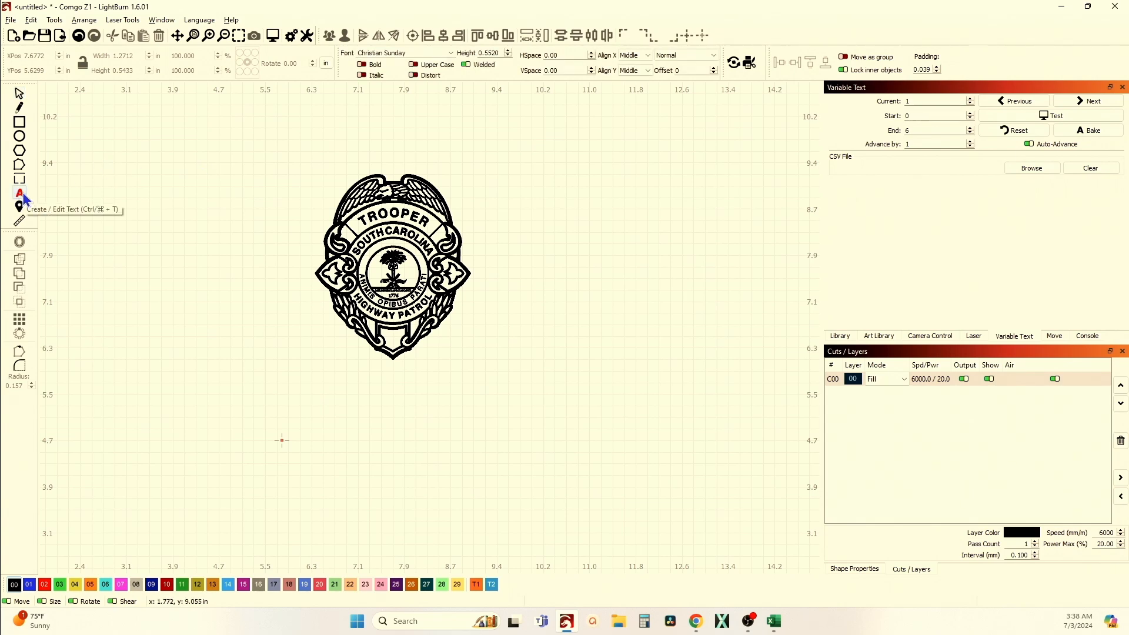
left_click(377, 394)
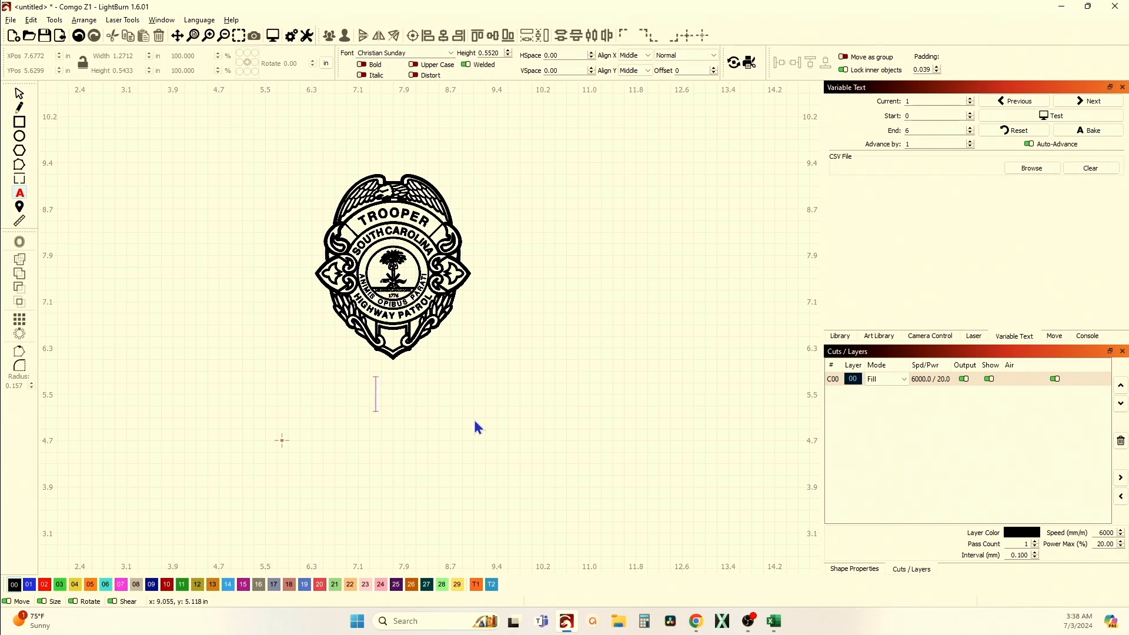
type("%0")
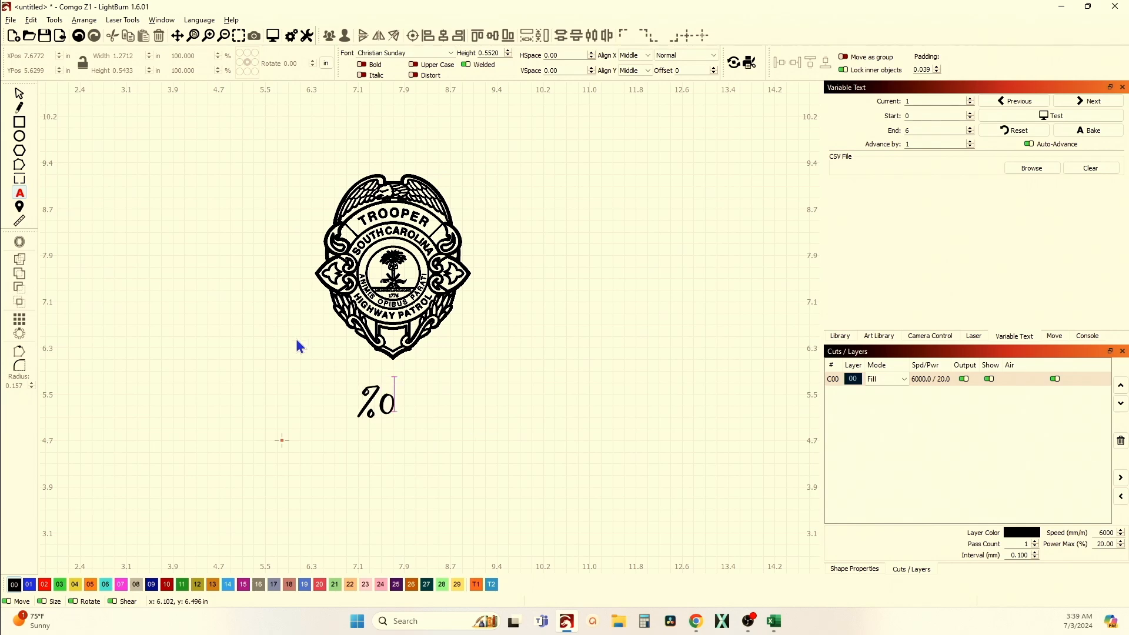
left_click(19, 94)
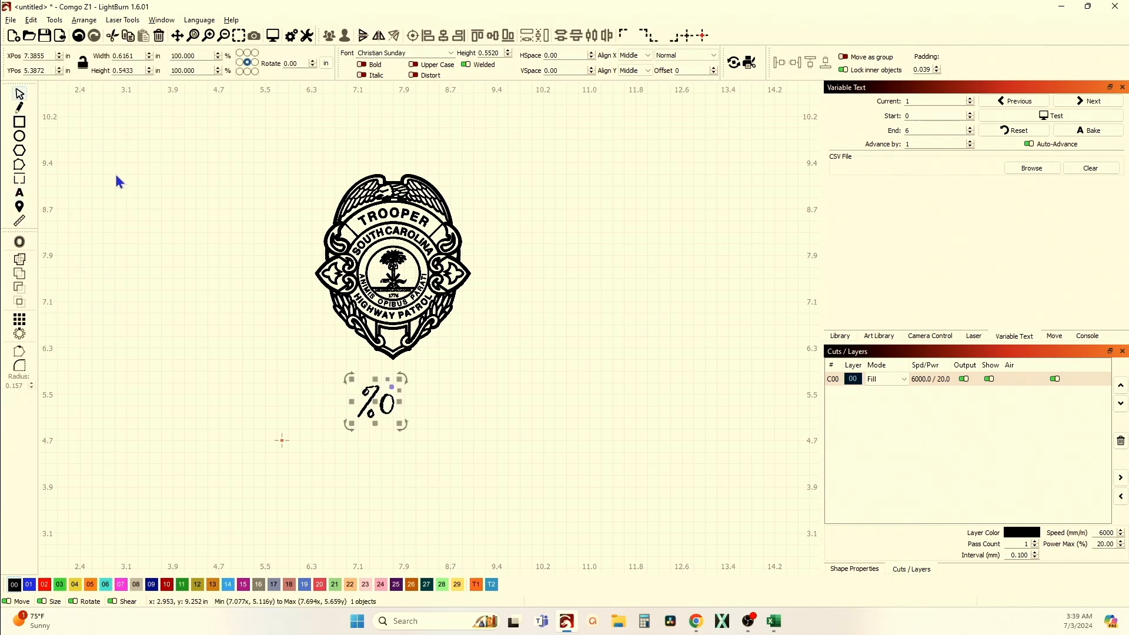
Center the %0 text horizontally under the trooper badge and nudge it slightly up toward the badge.
left_click(383, 175, "shift")
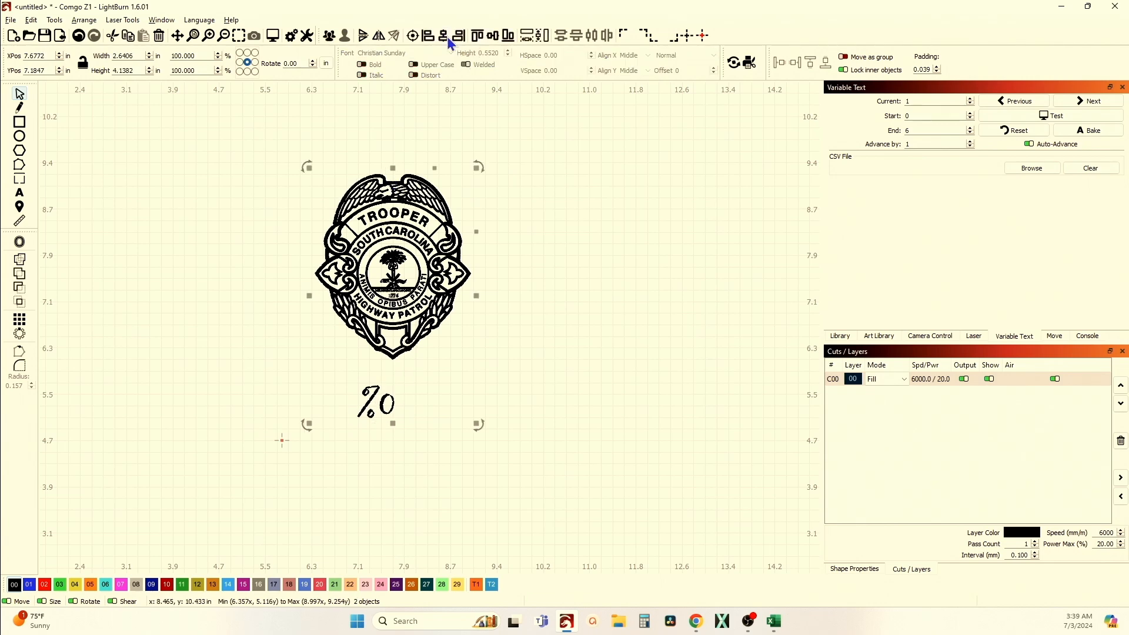
left_click_drag(323, 361, 458, 444)
key("Up")
key("Up")
key("Up")
key("Up")
key("Up")
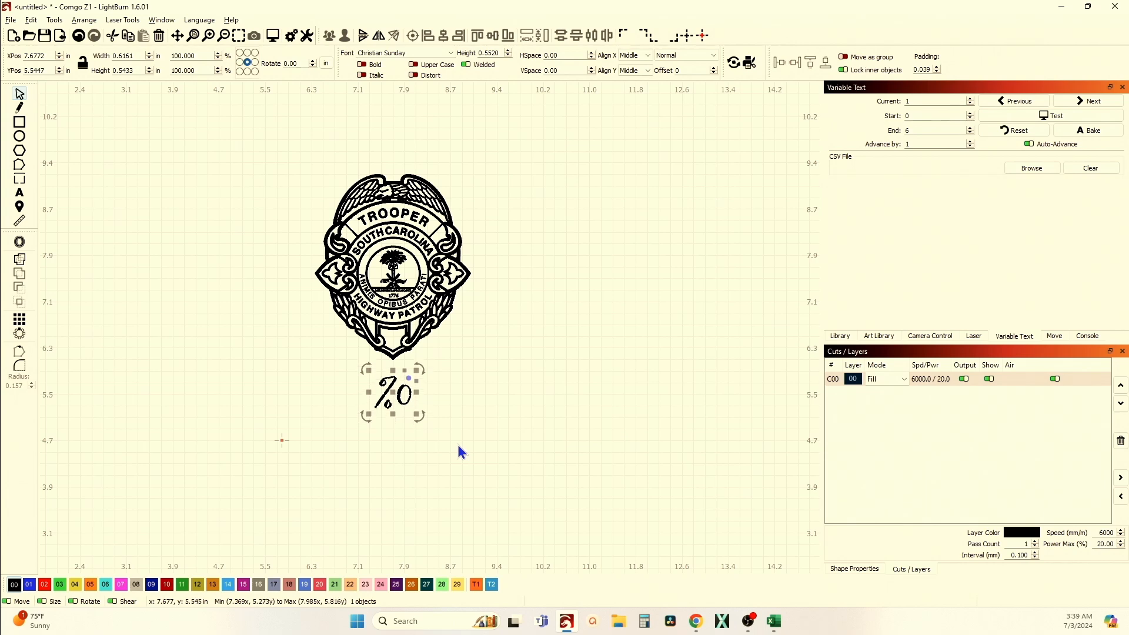
left_click(289, 334)
Set the %0 text's variable type to Merge/CSV.
left_click_drag(346, 372, 441, 438)
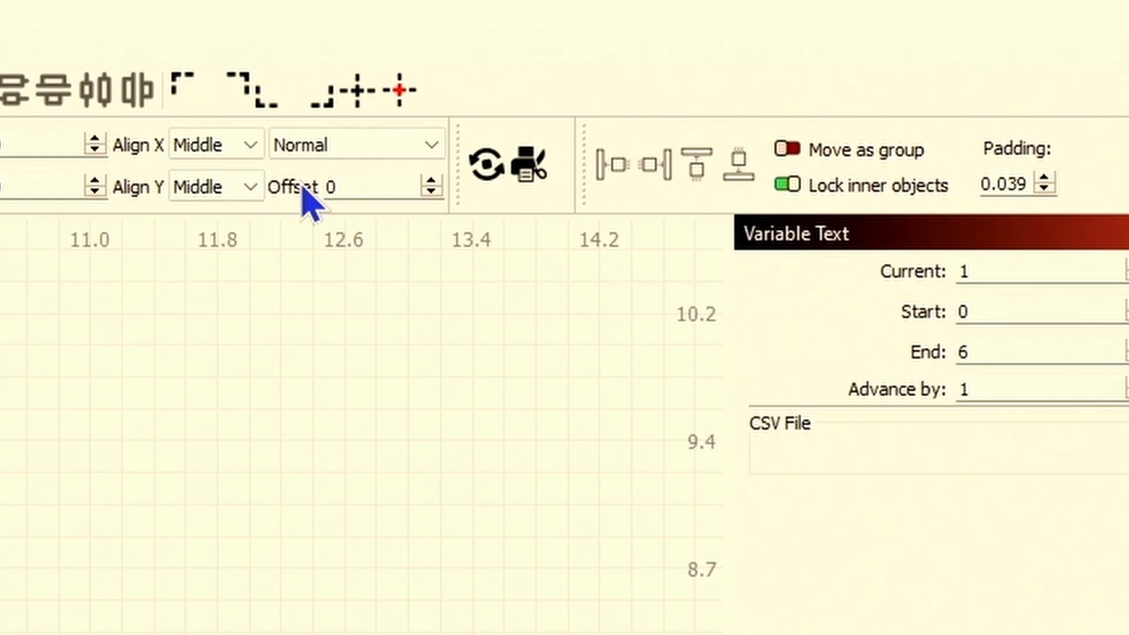
left_click(436, 156)
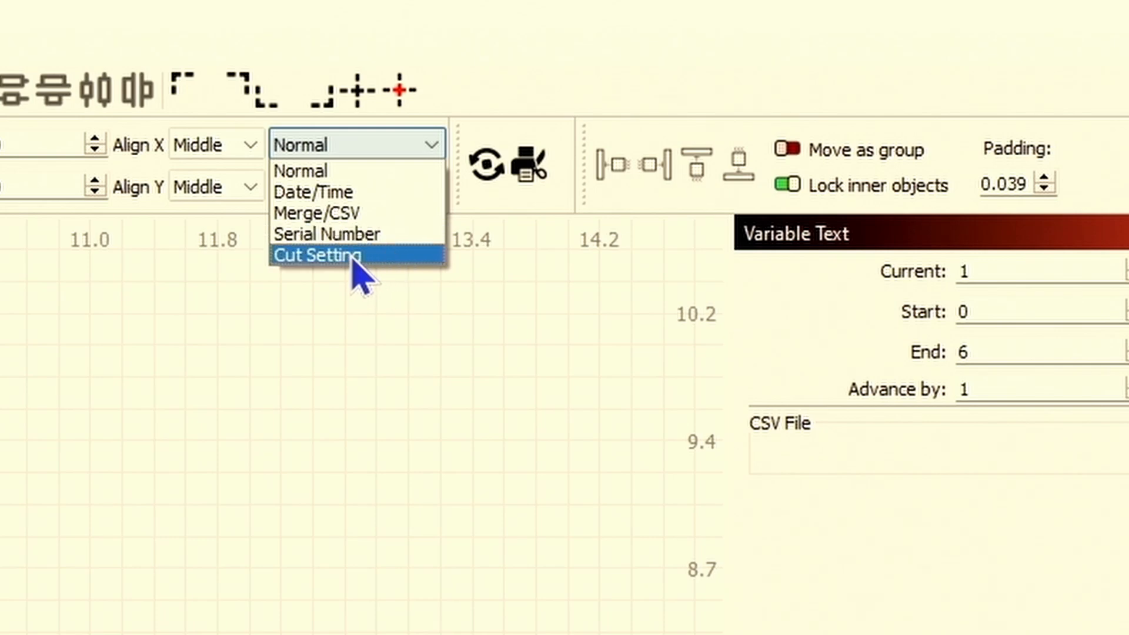
left_click(359, 218)
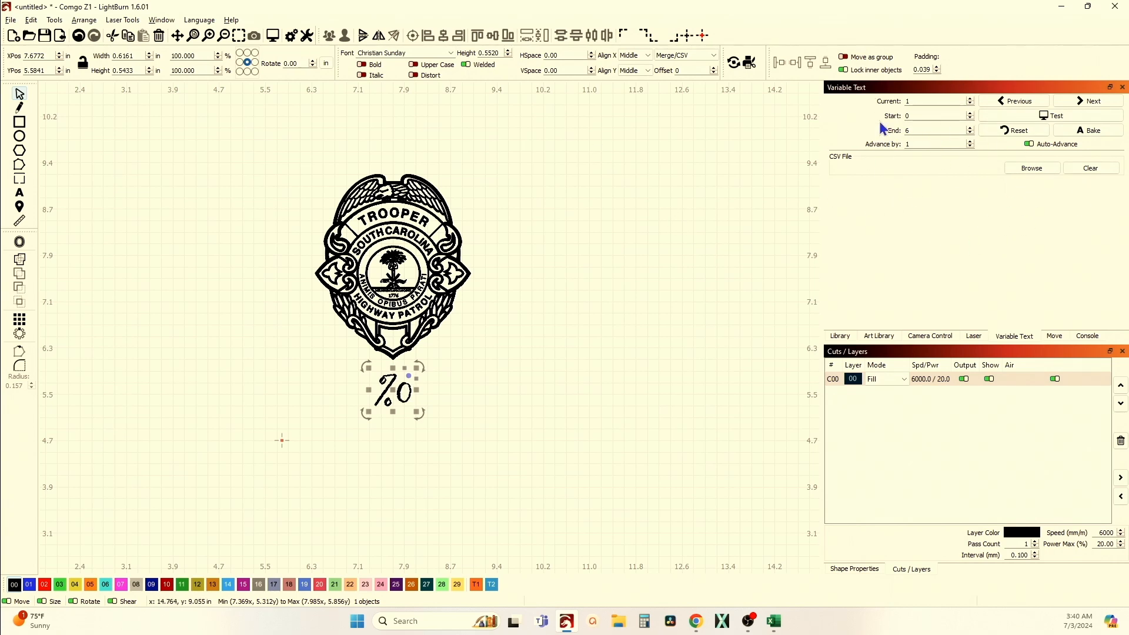
Load Tumbler Test from the Documents folder as the variable text CSV file.
left_click(162, 20)
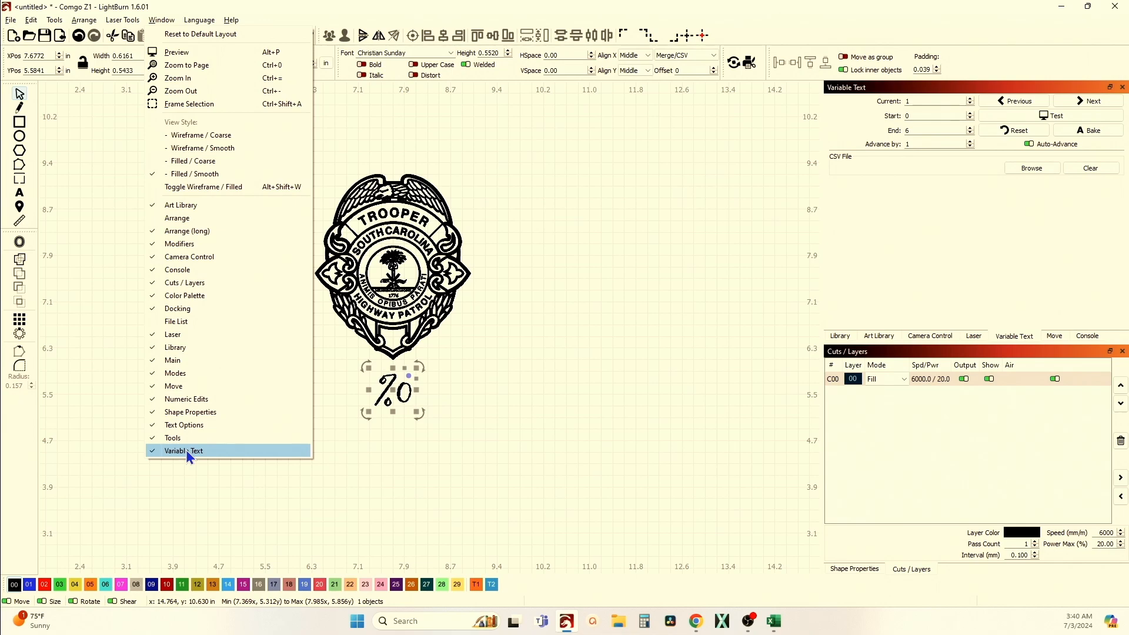
left_click(899, 263)
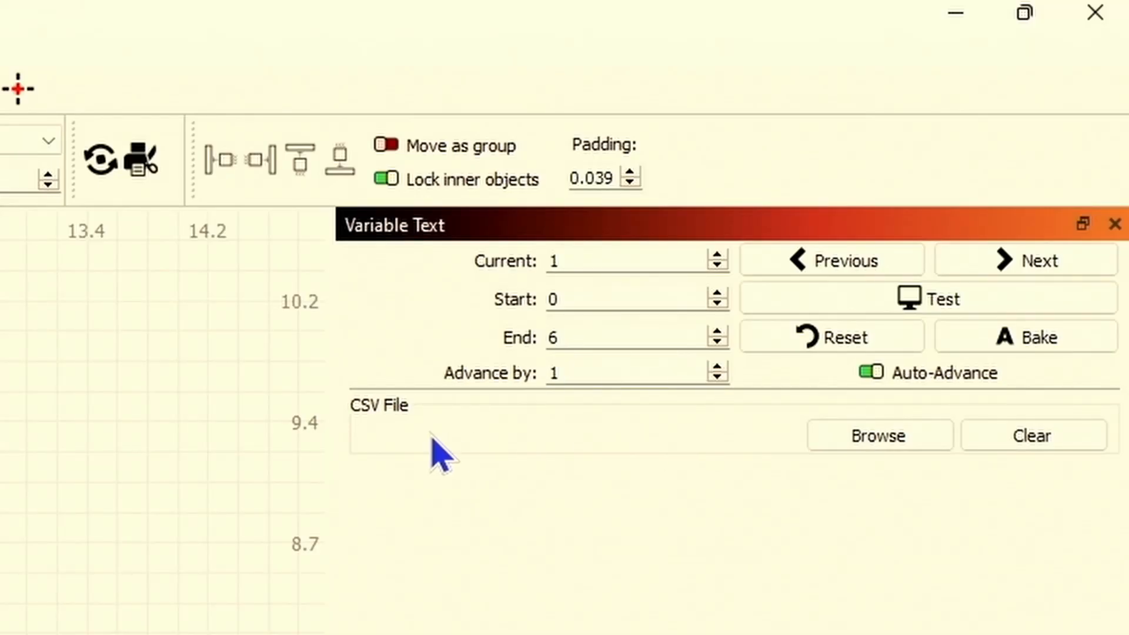
left_click(879, 449)
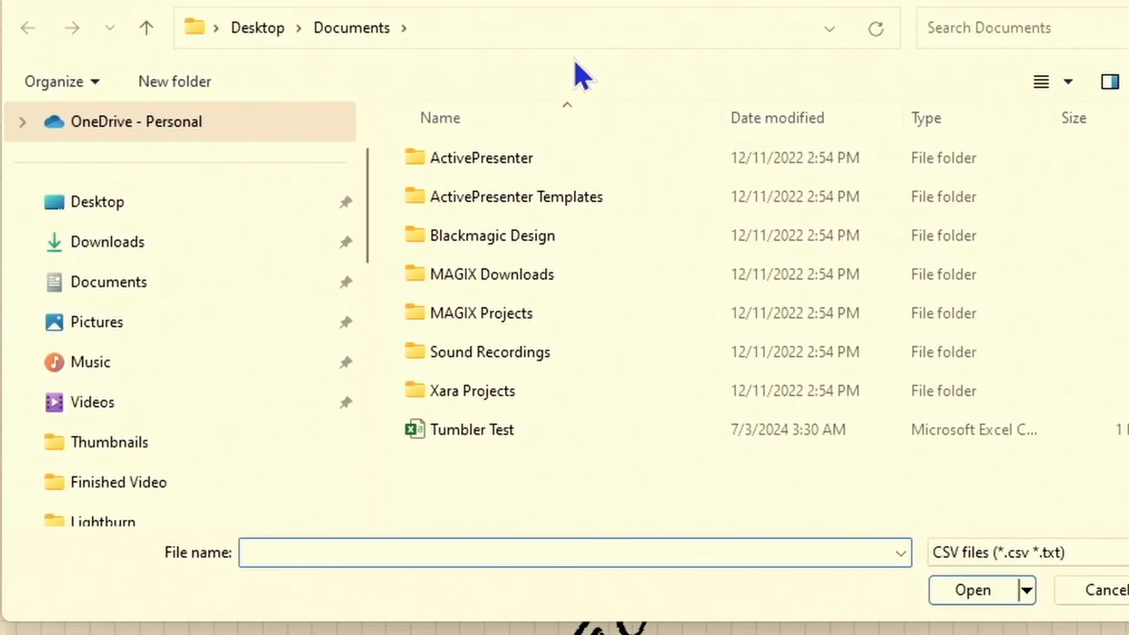
left_click(474, 429)
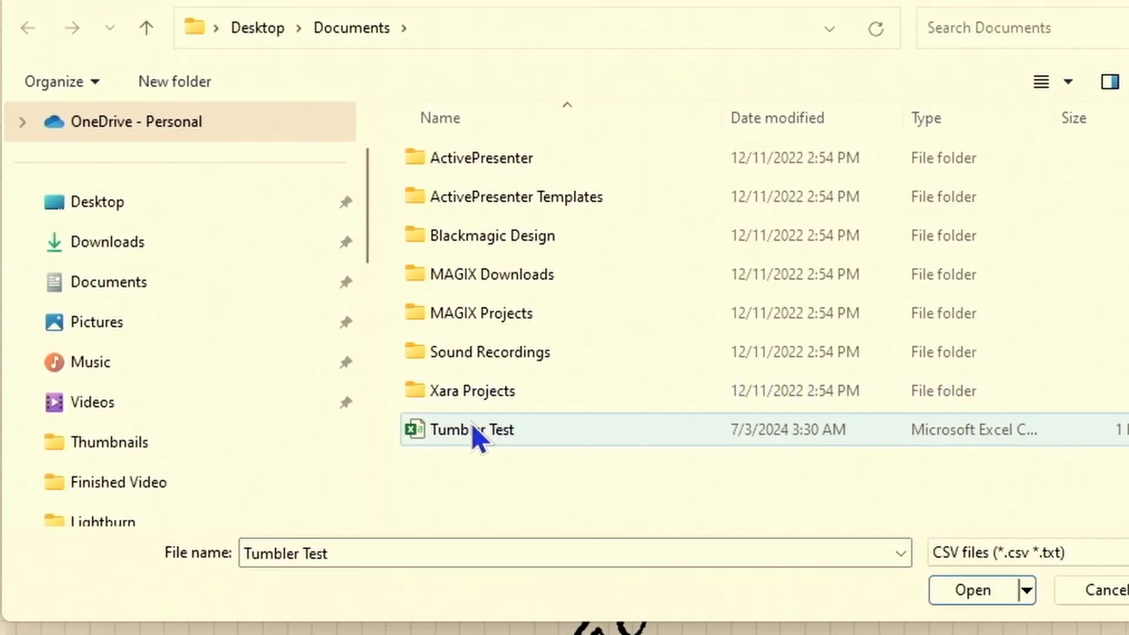
left_click(975, 595)
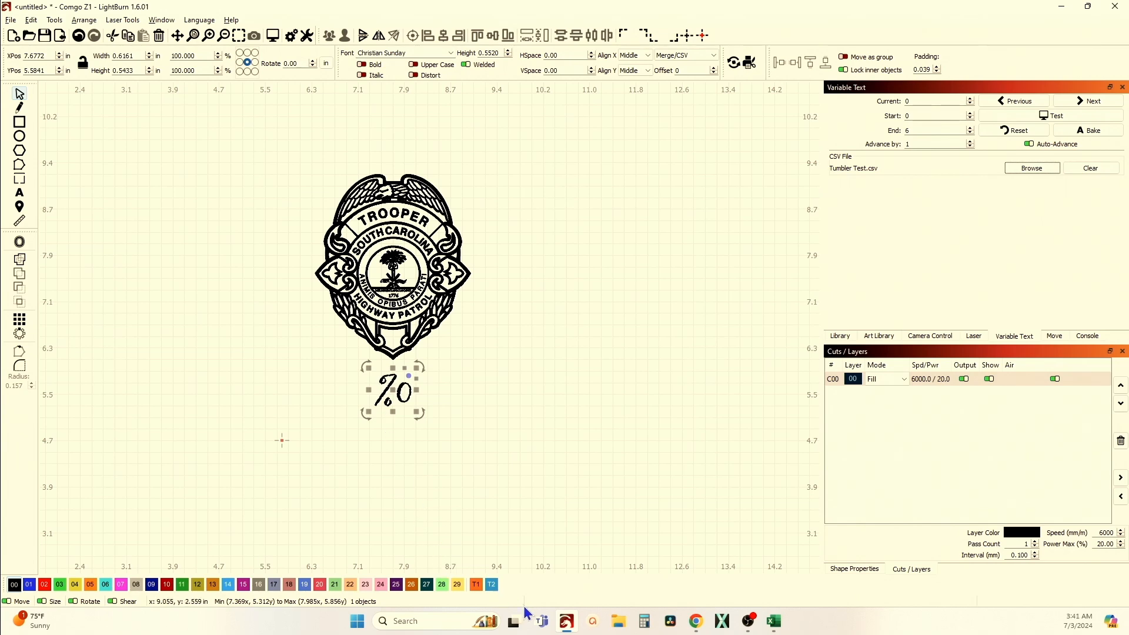
Check the name rows in Excel, and back in LightBurn set the variable text End value to 6.
left_click(773, 621)
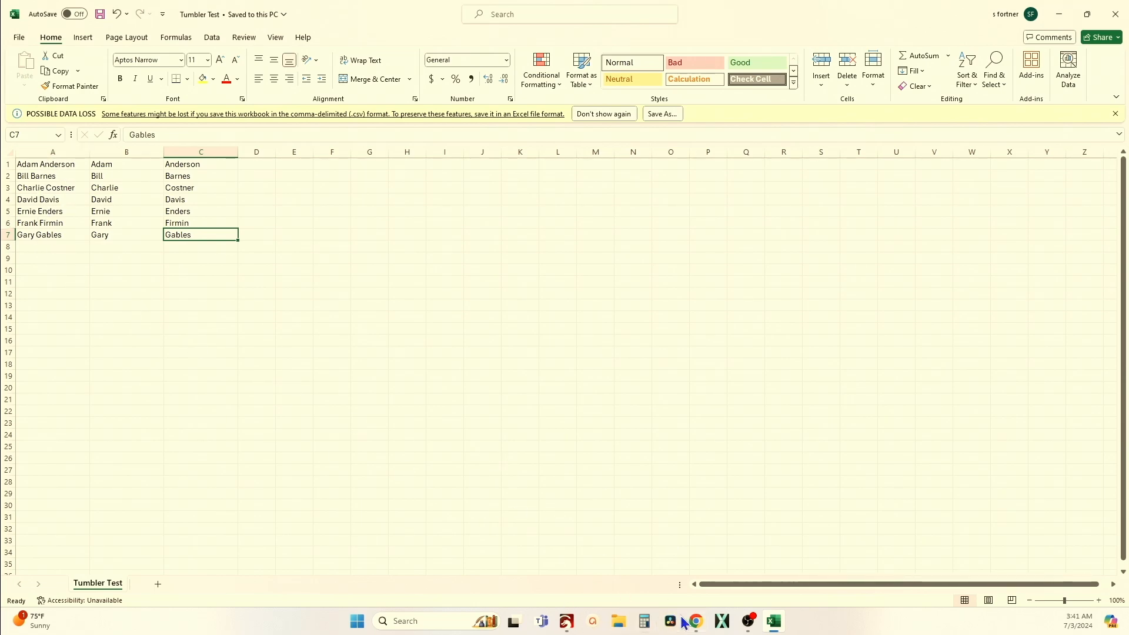
left_click(567, 621)
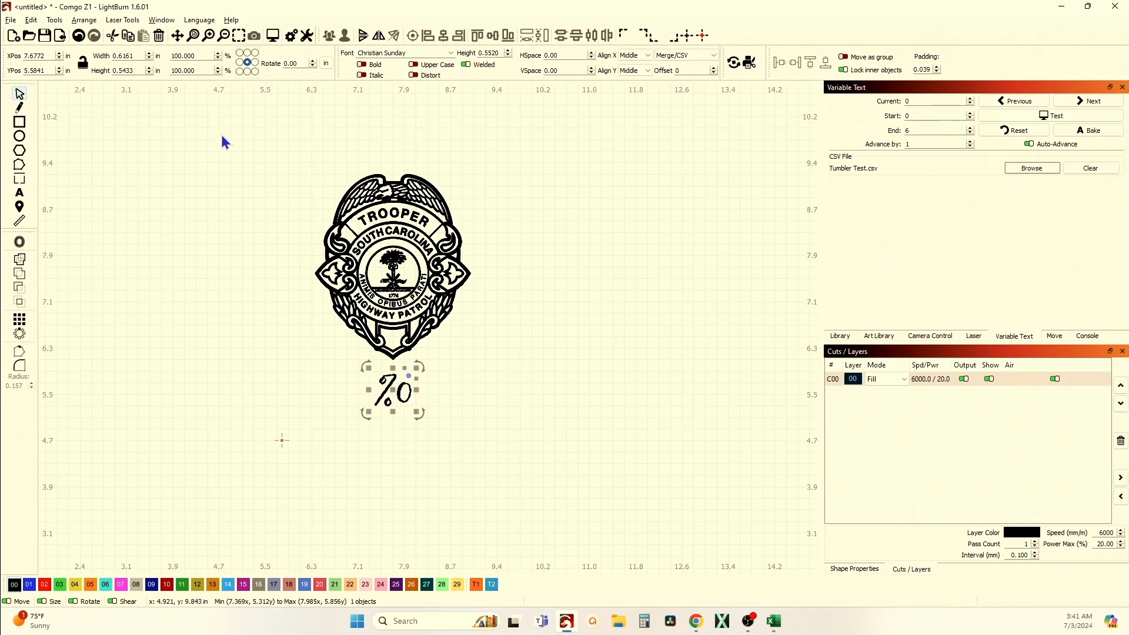
left_click_drag(271, 120, 539, 506)
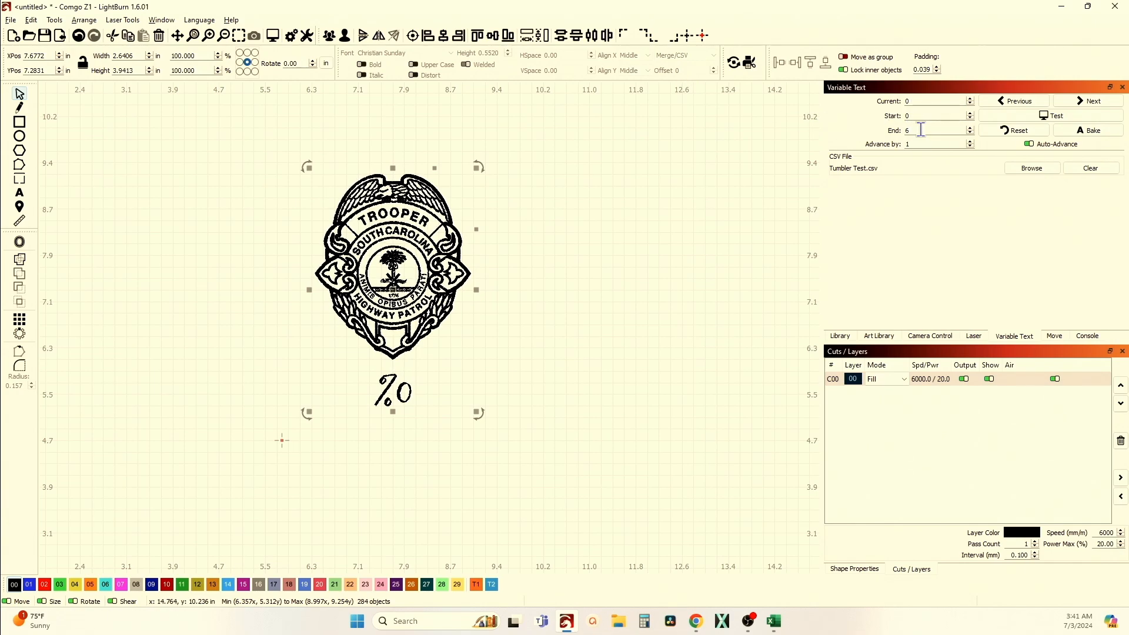
left_click(969, 128)
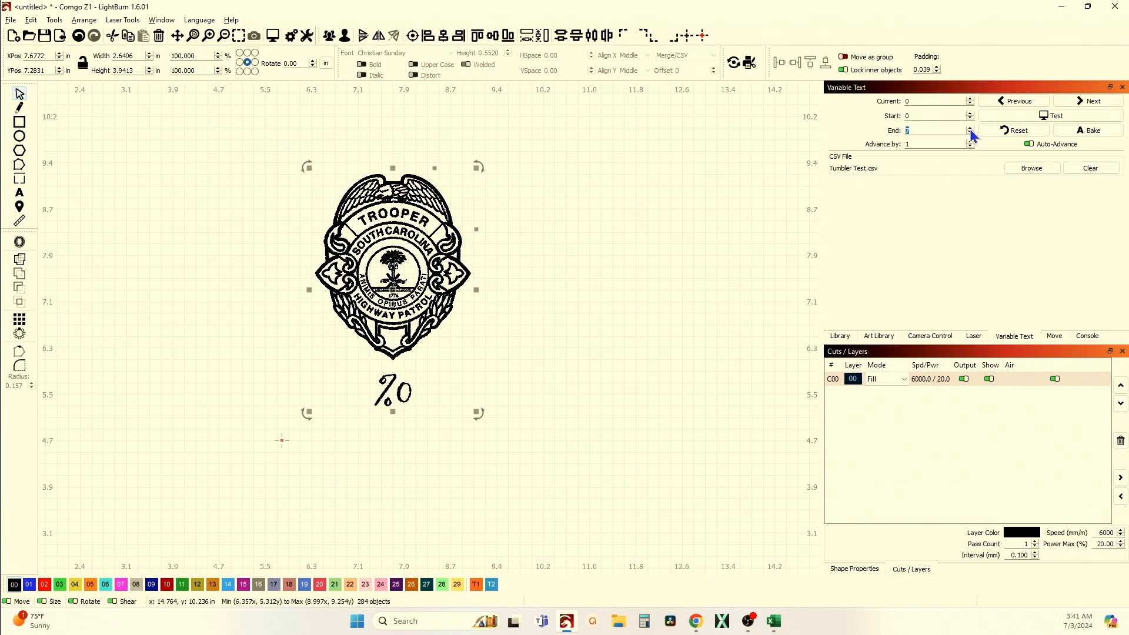
left_click(969, 128)
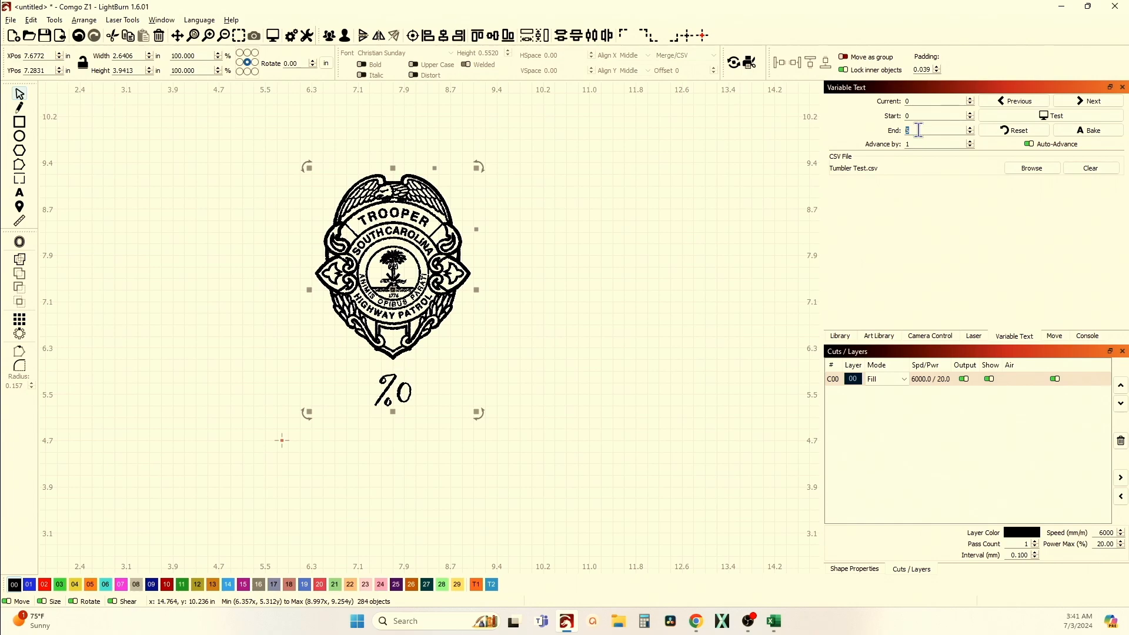
left_click(1011, 118)
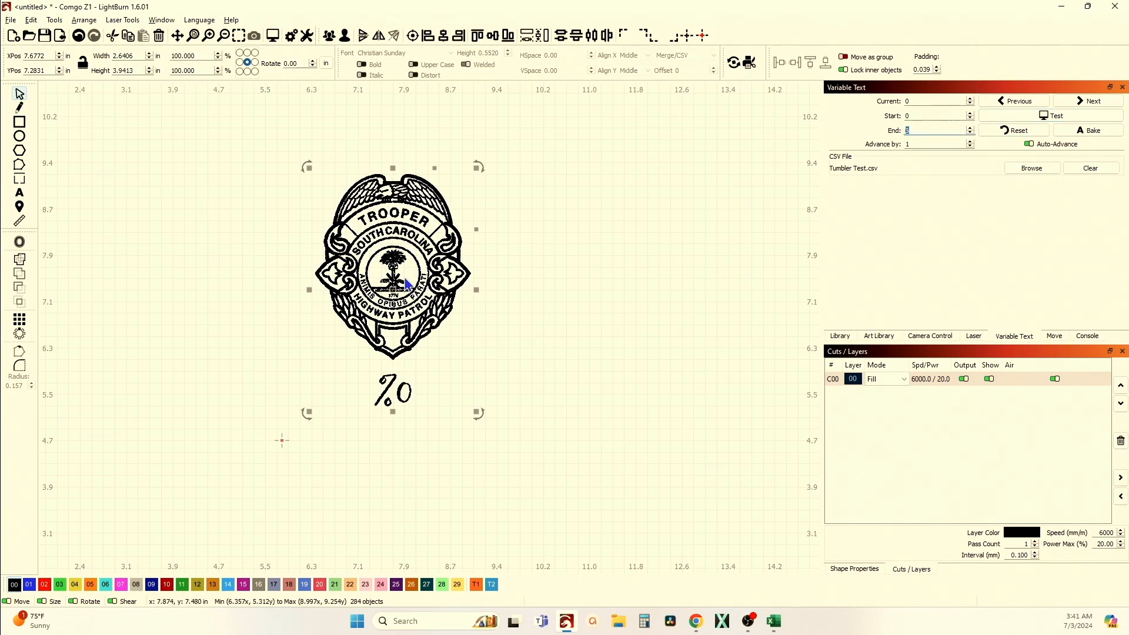
Preview the badge engraving with the merged name and test the variable text on the canvas.
left_click(274, 36)
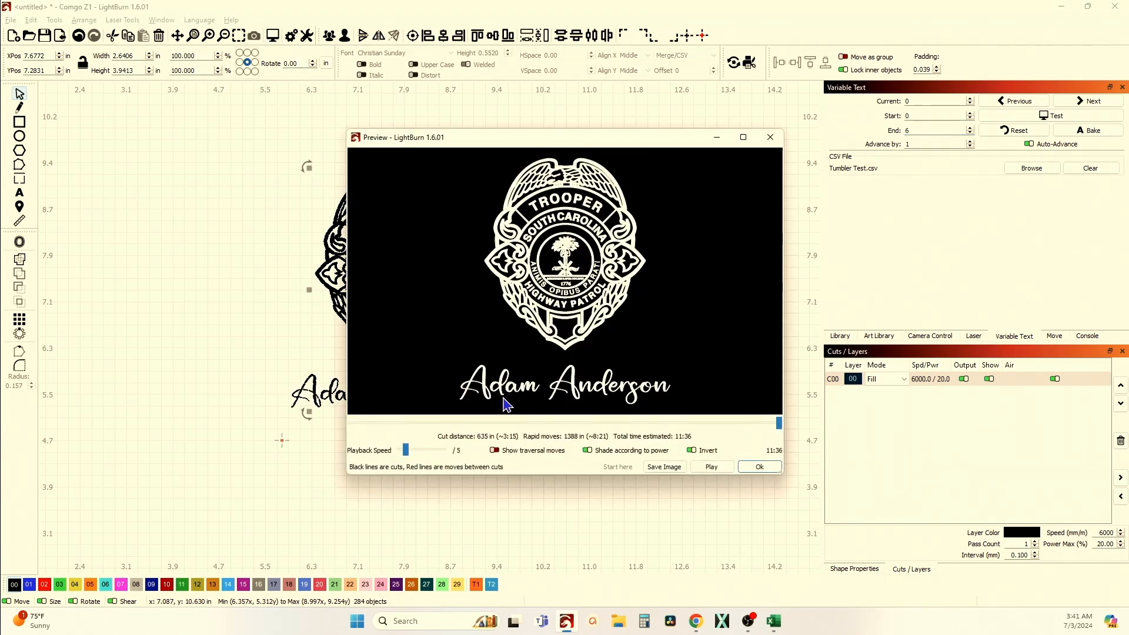
left_click(770, 137)
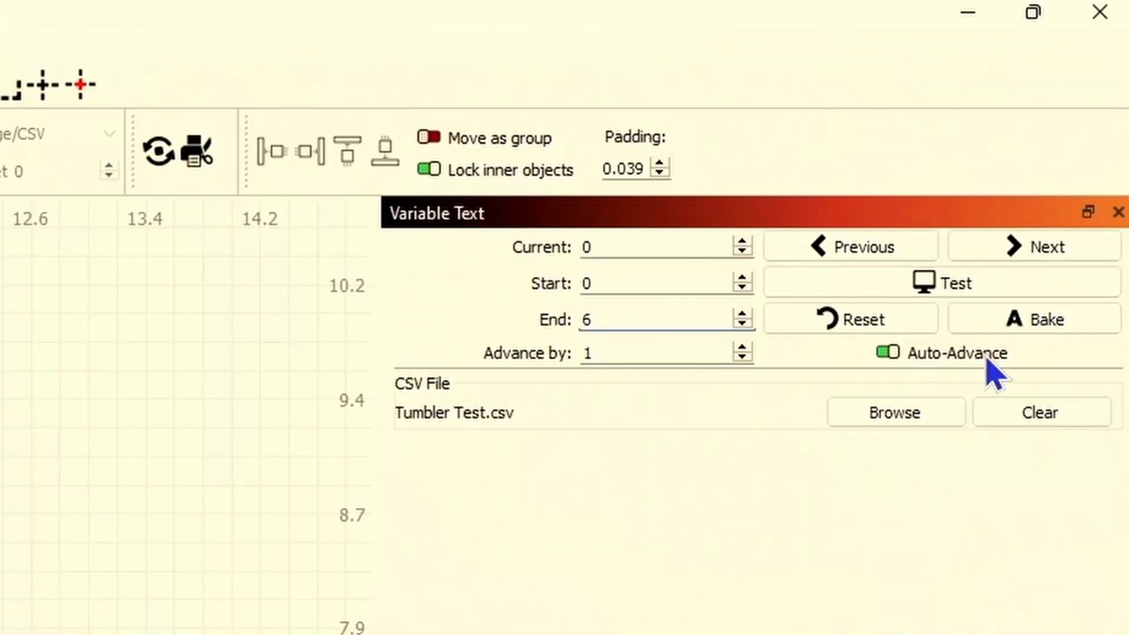
left_click(946, 287)
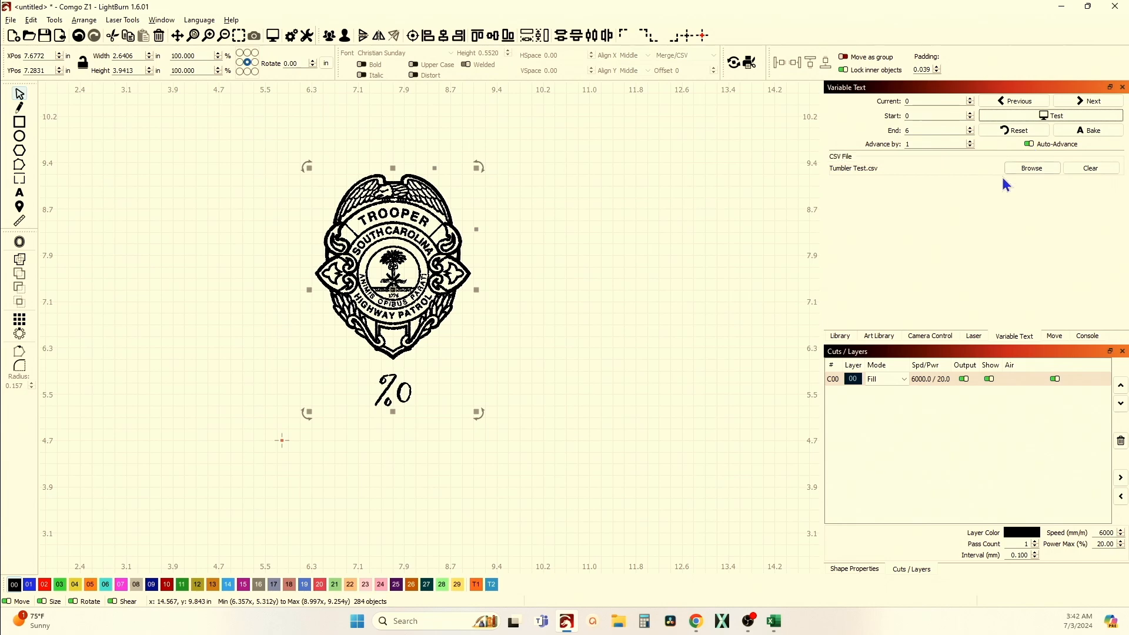
Advance the variable text to entry 1 and test the merged name under the badge.
left_click(973, 336)
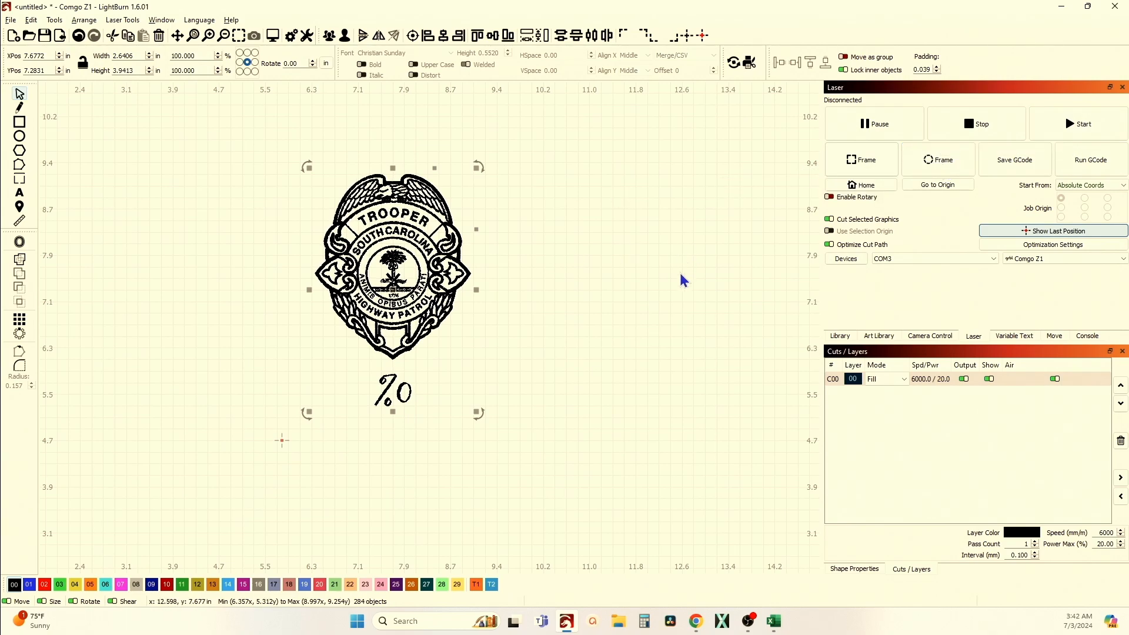
left_click(994, 338)
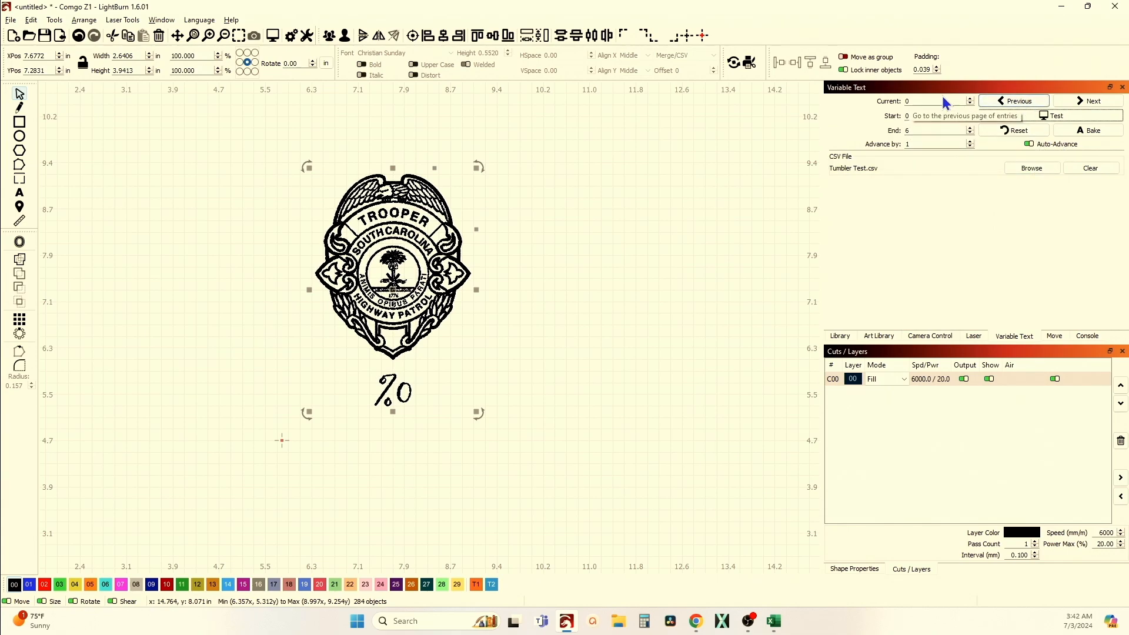
left_click(1086, 107)
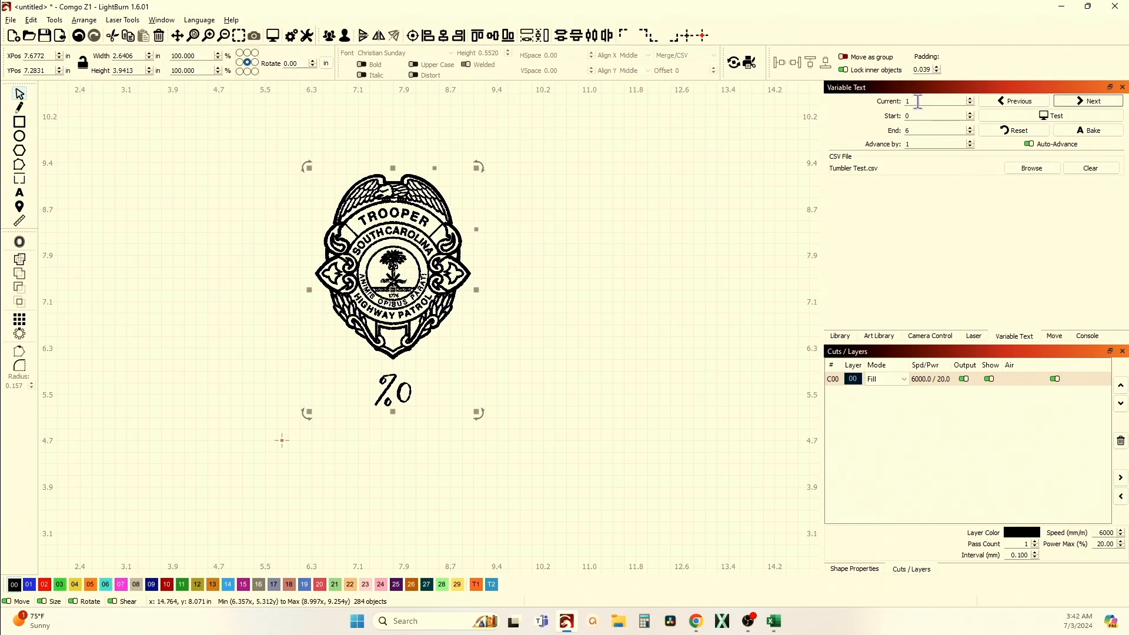
left_click(1047, 116)
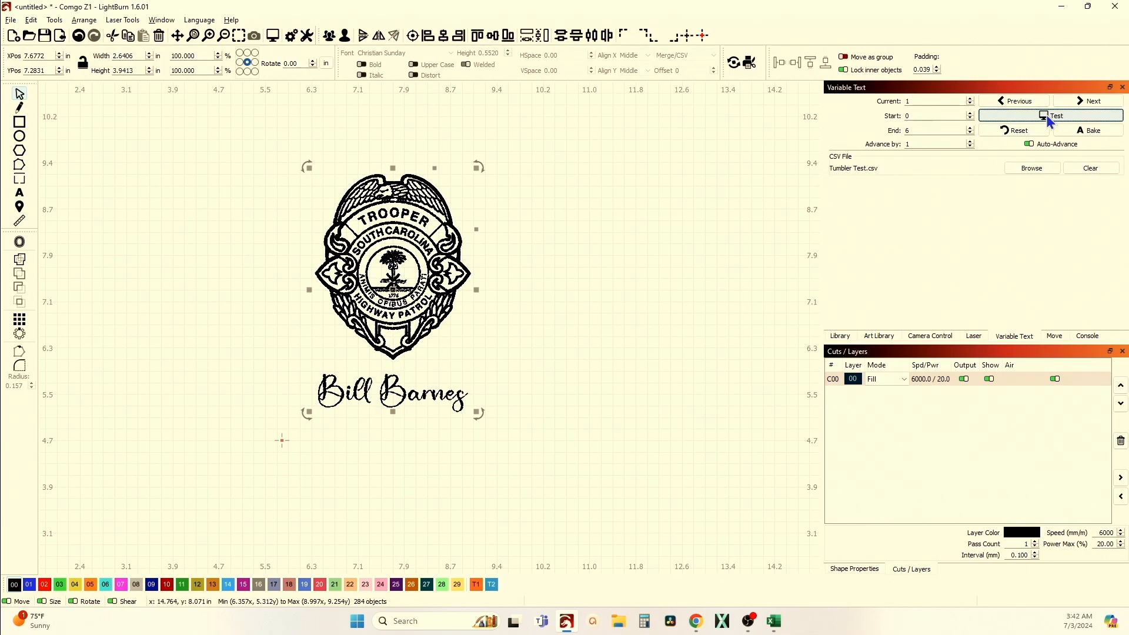
left_click(1047, 117)
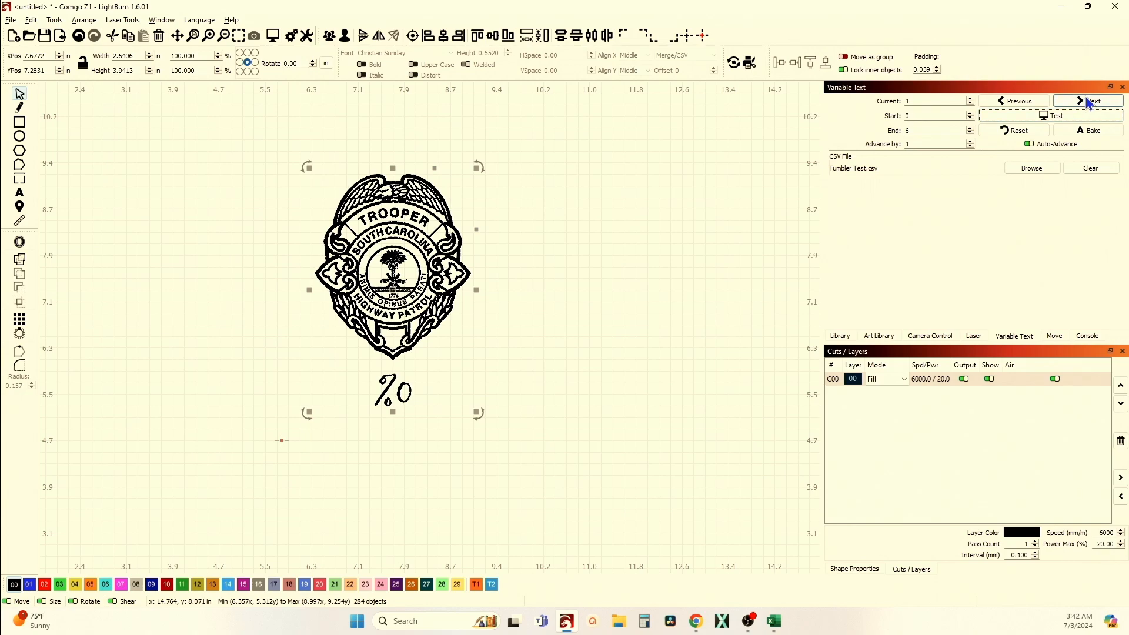
Advance the variable text to entries 2 and 3, testing the merged name under the badge for each.
left_click(1082, 104)
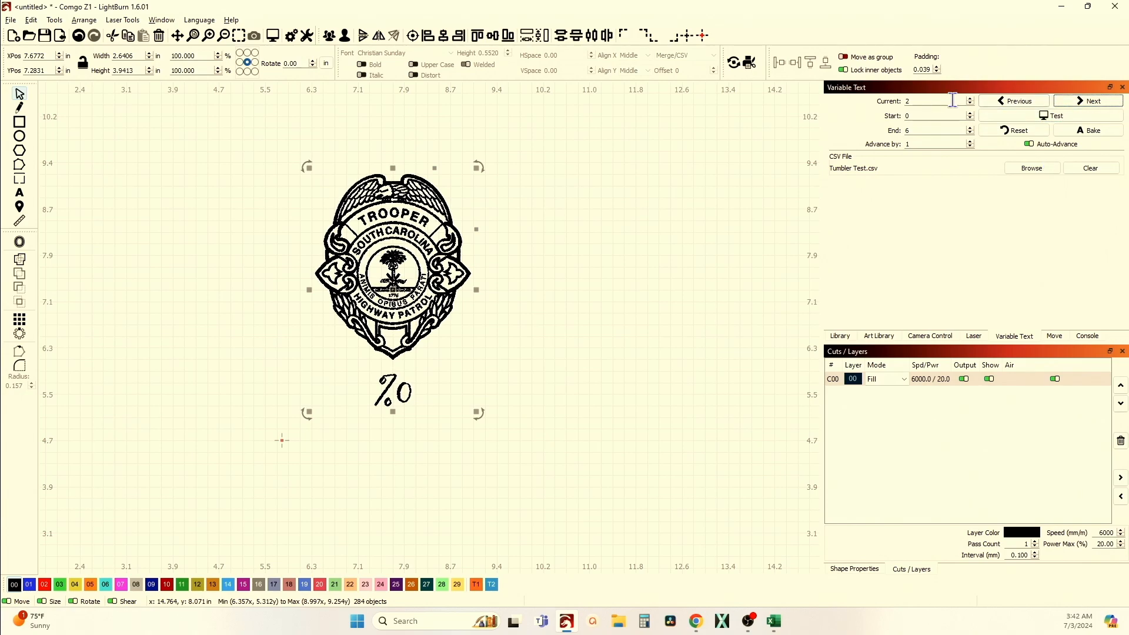
left_click(1017, 121)
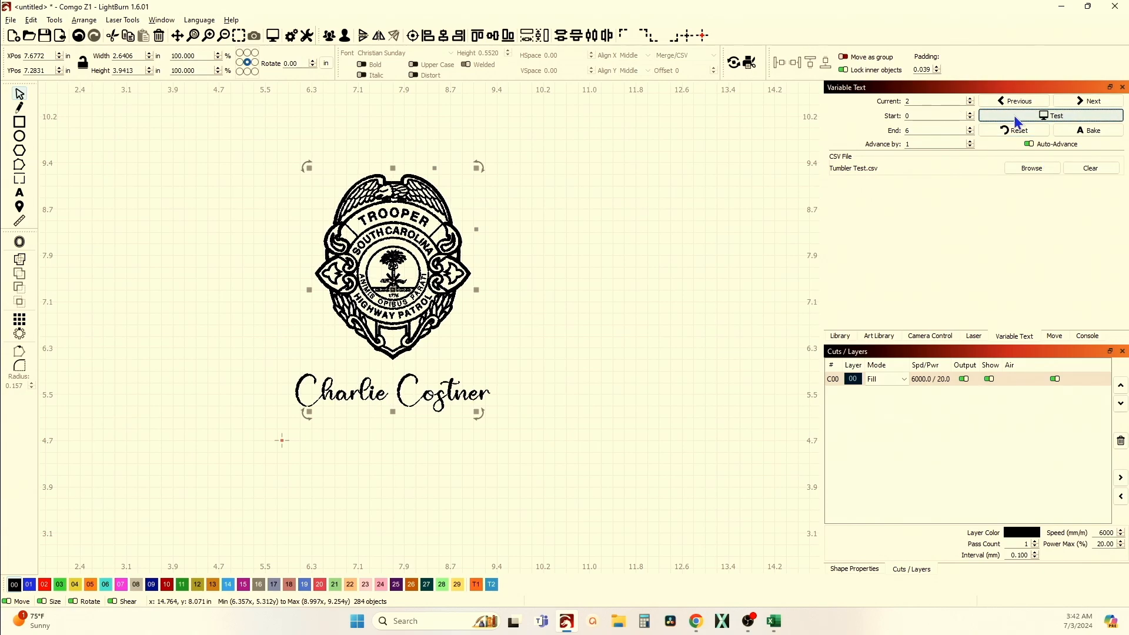
left_click(1019, 118)
left_click(1082, 105)
left_click(1052, 116)
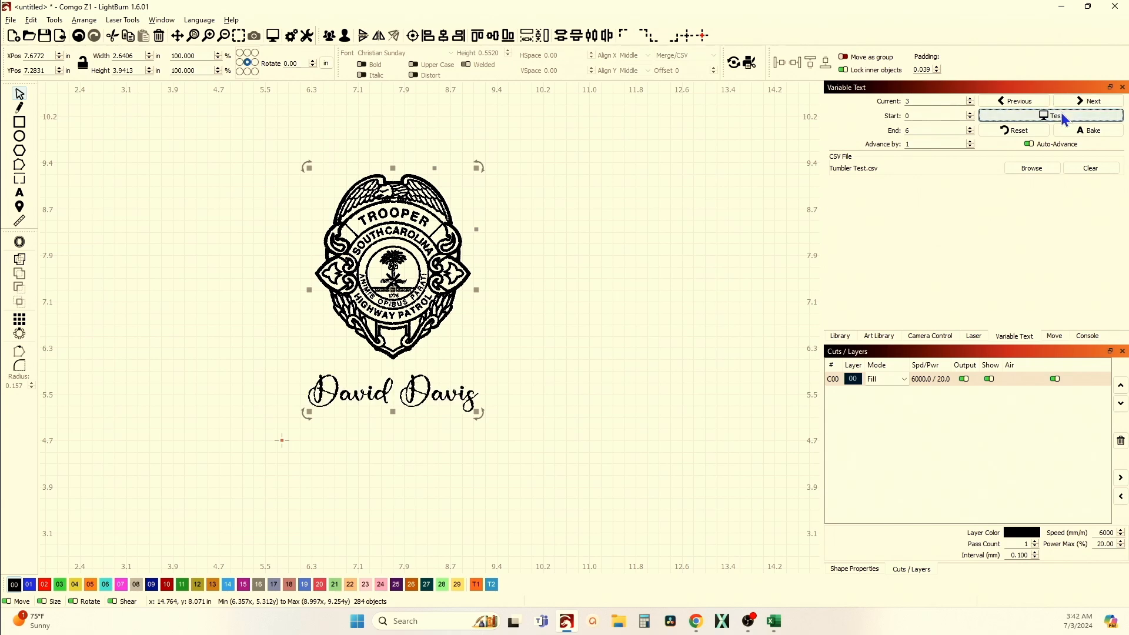
left_click(1053, 116)
Step the variable text through entries 4 and 5, toggling the merged name test on and off for each.
left_click(1095, 100)
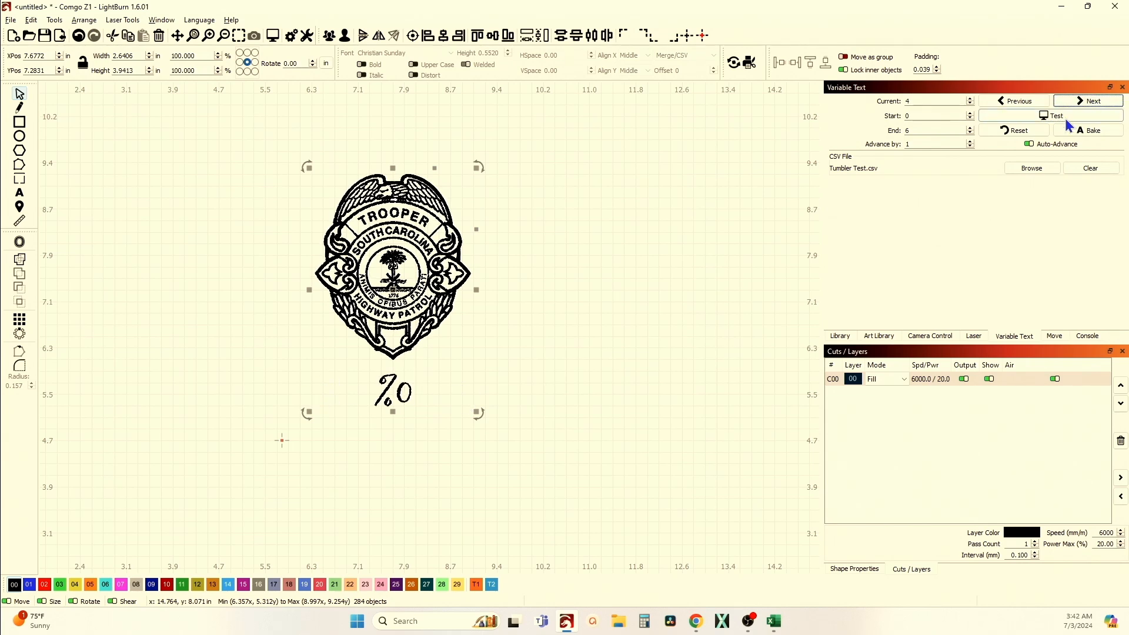
left_click(1067, 121)
left_click(1067, 119)
left_click(1082, 103)
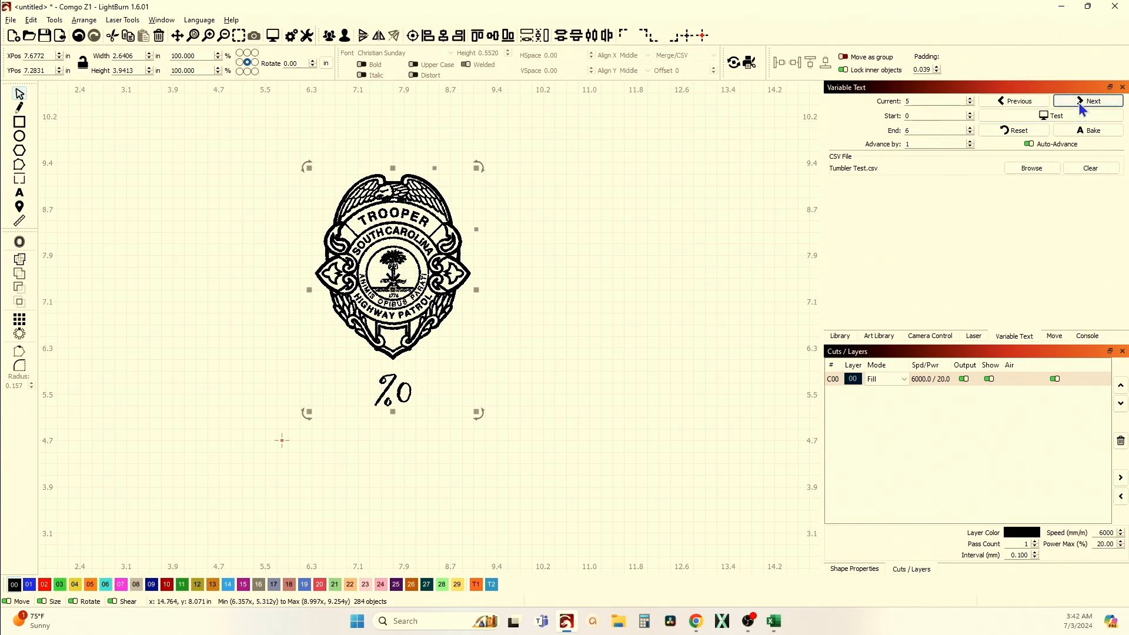
left_click(1053, 118)
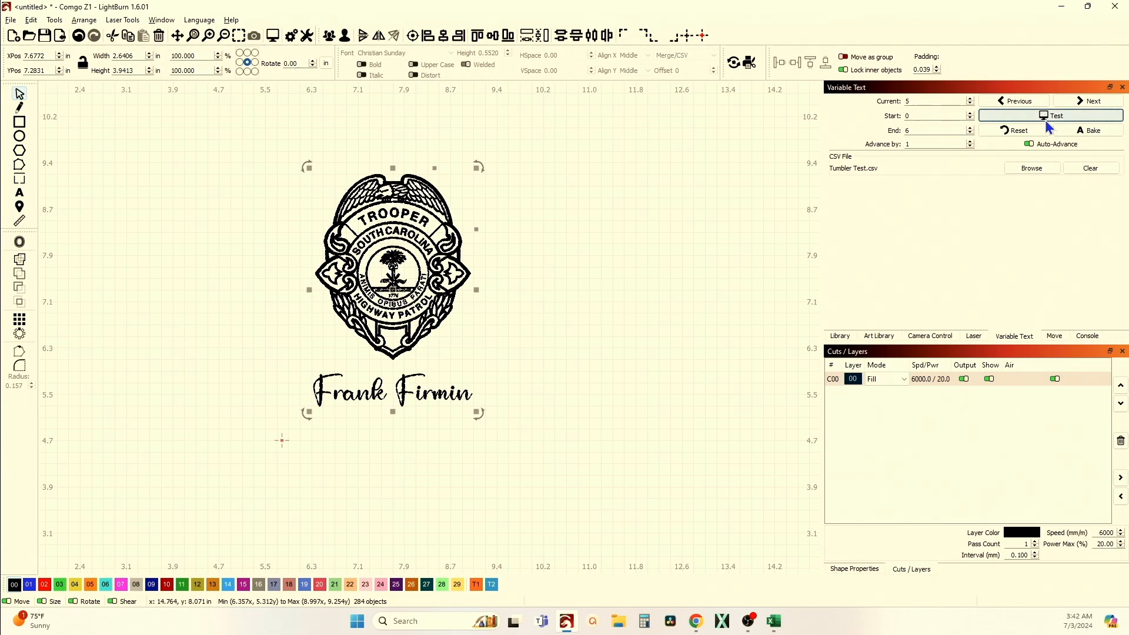
left_click(1045, 120)
Test the merged name for entry 6, and advance past the End value to return the variable text to entry 0.
left_click(1093, 101)
left_click(1044, 115)
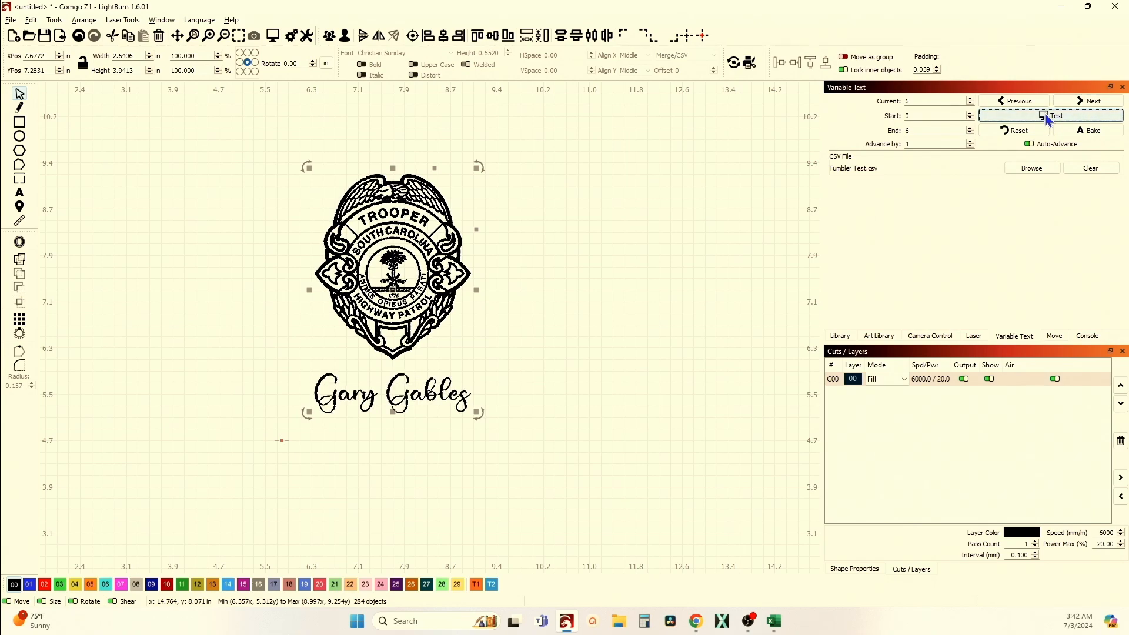
left_click(1044, 115)
left_click(1082, 102)
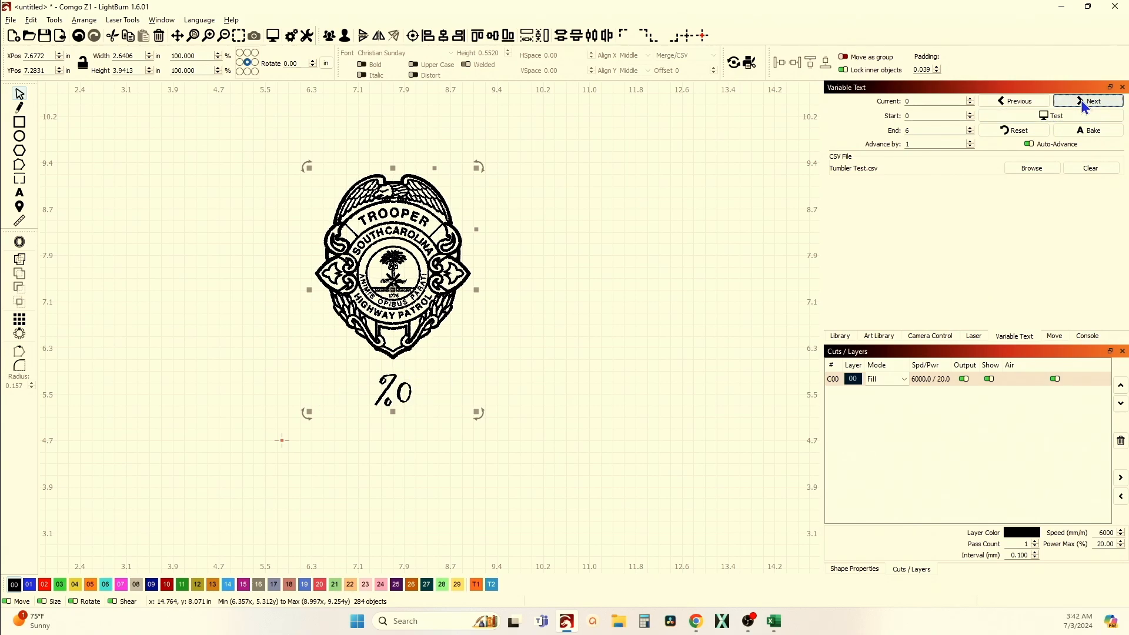
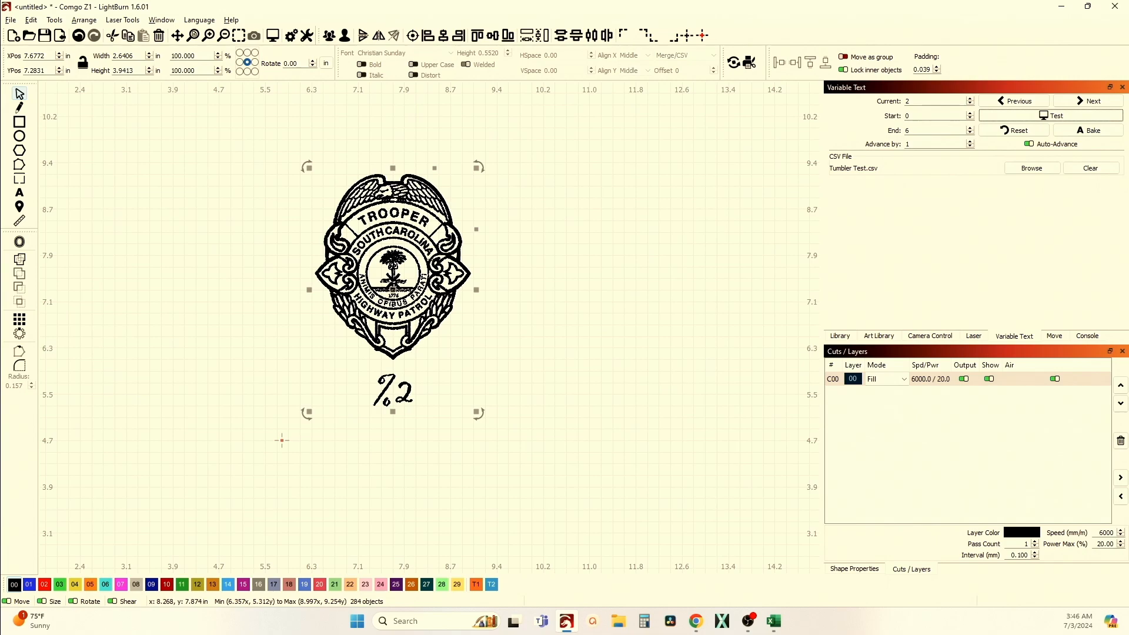
Turn off Auto-Advance, set the variable text Current value to 0, and test the merged name.
left_click(1029, 144)
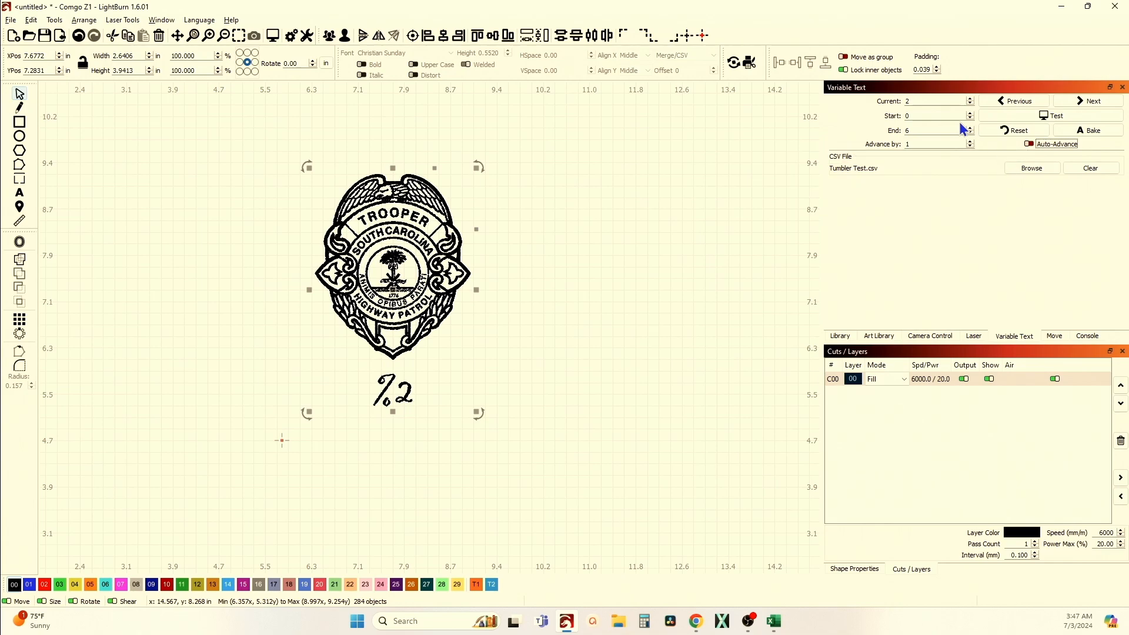
left_click(895, 102)
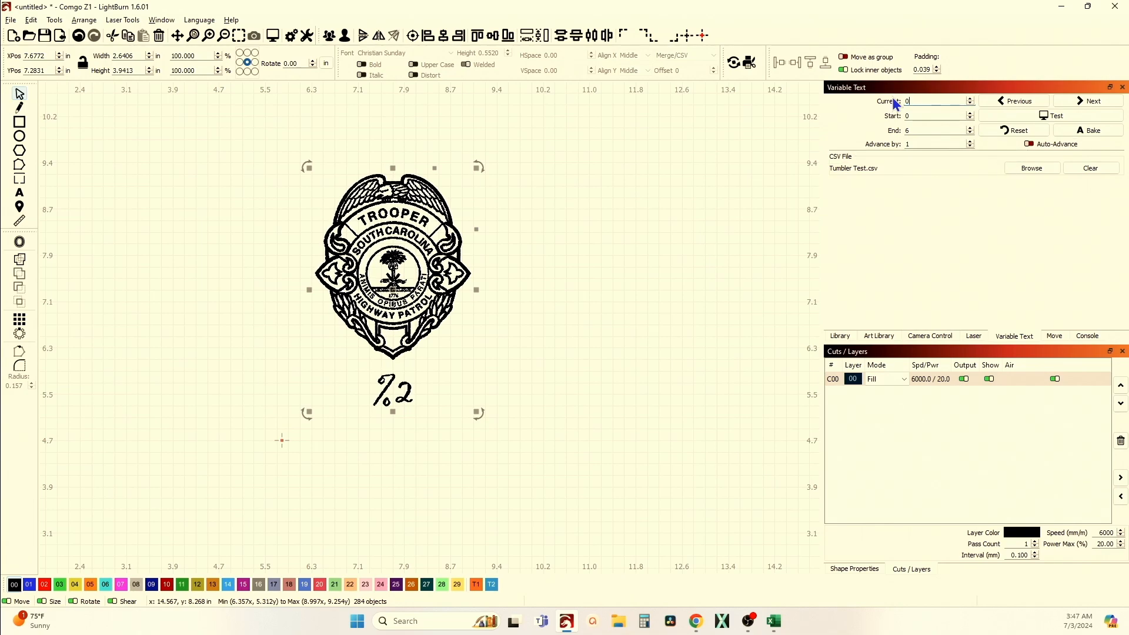
left_click(1056, 120)
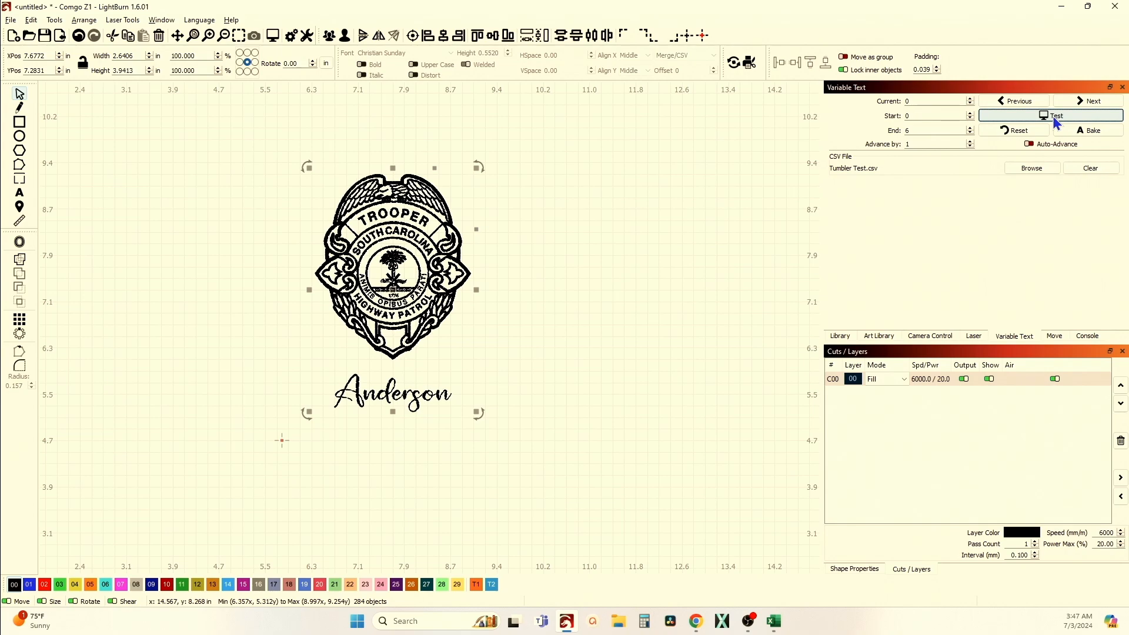
left_click(1055, 120)
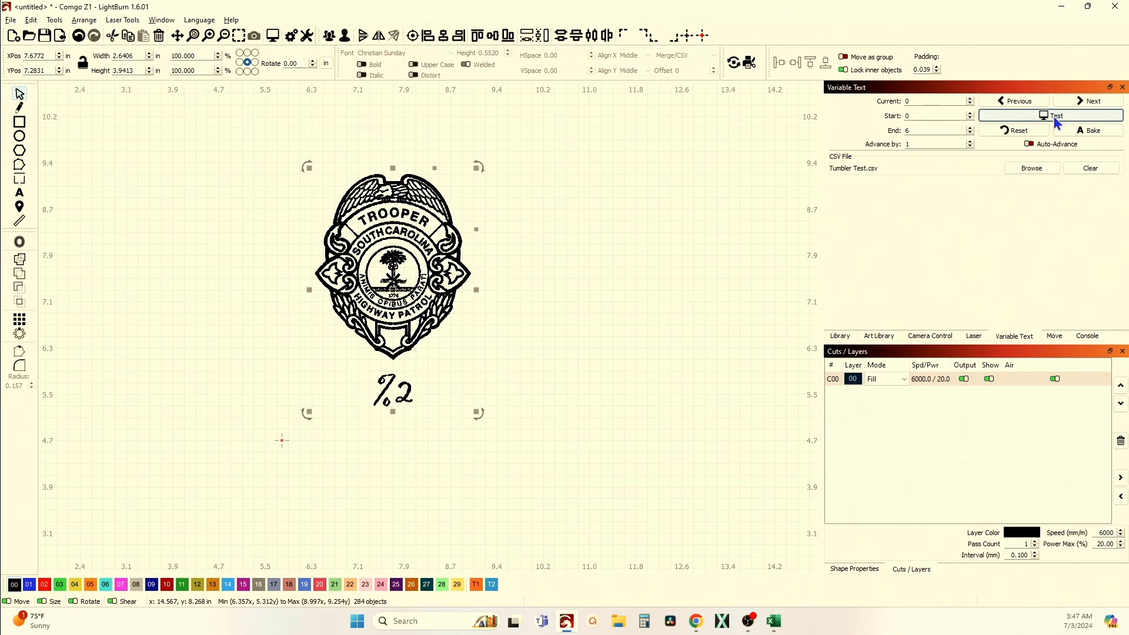
Manually advance to entries 1 and 2, testing each merged name, and turn Auto-Advance back on.
left_click(1085, 102)
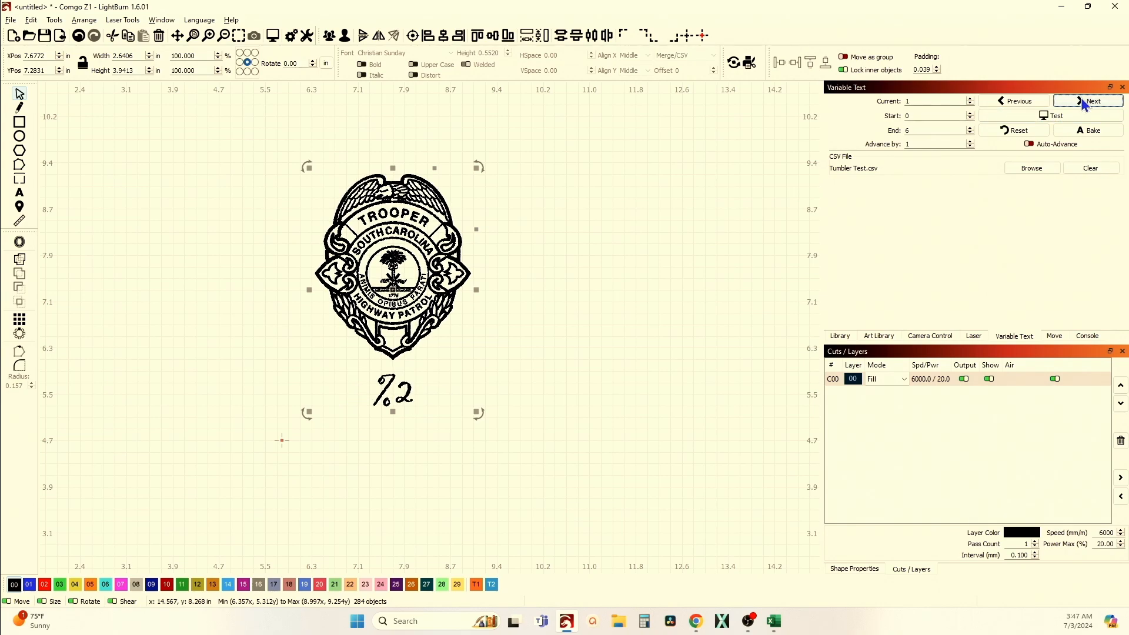
left_click(1046, 120)
left_click(1046, 119)
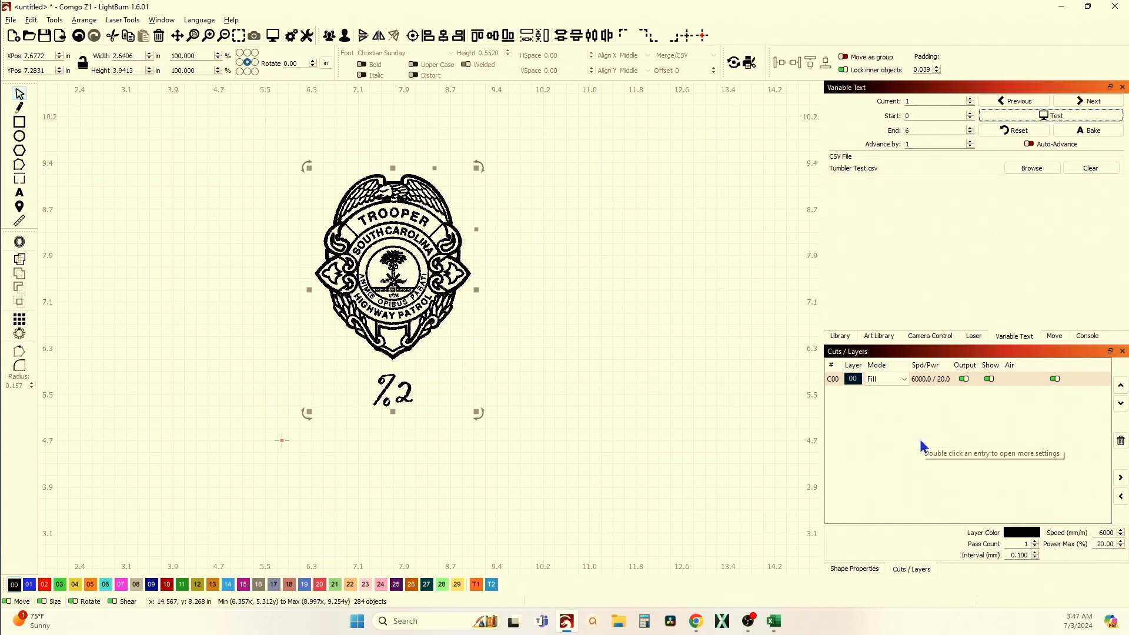
left_click(1095, 103)
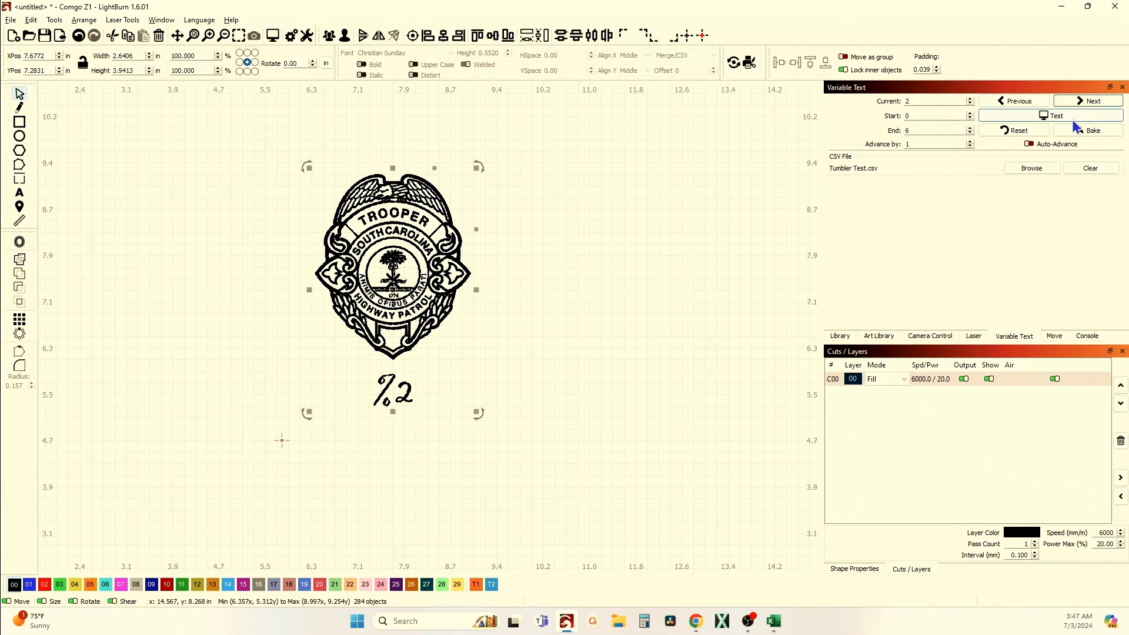
left_click(1074, 119)
left_click(1072, 120)
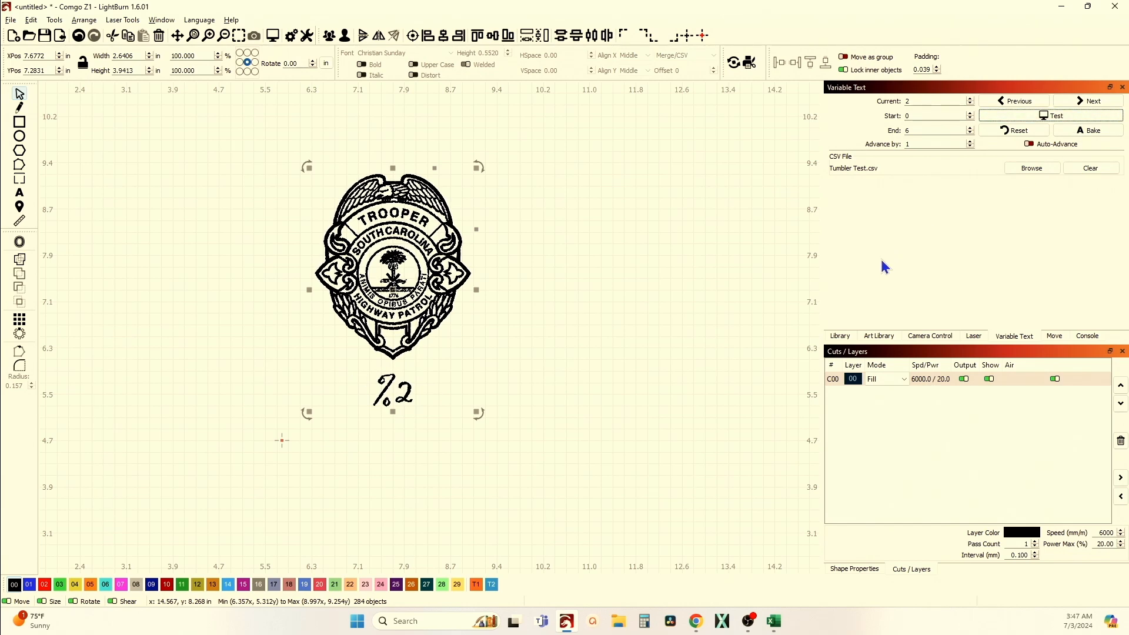
left_click(1033, 147)
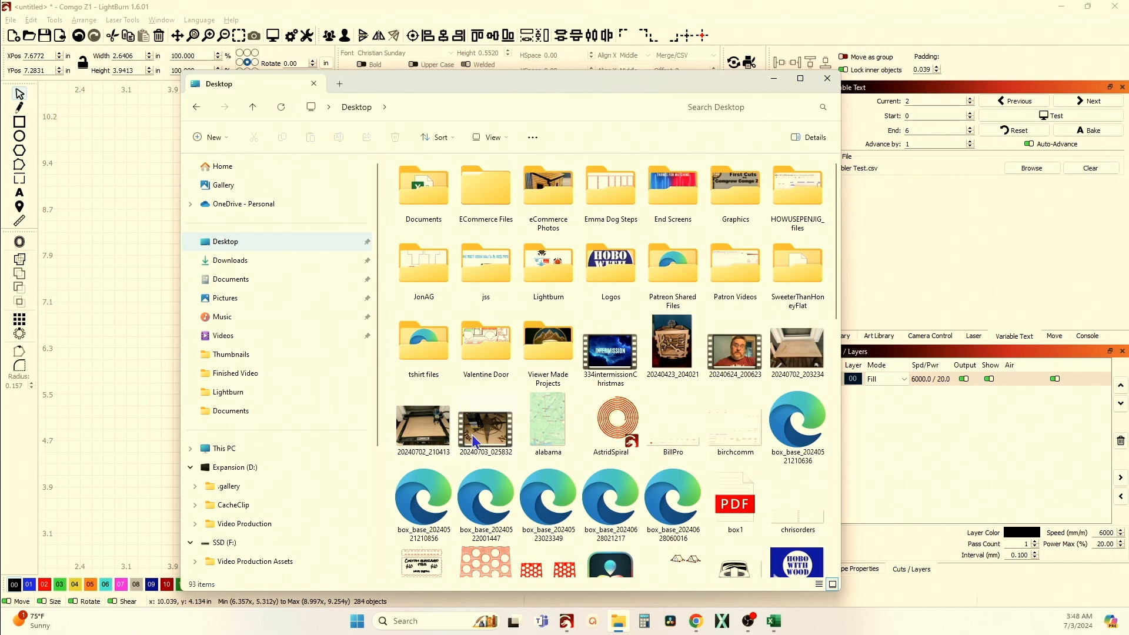
Open photo 20240702_203234 from the Desktop folder, enlarge the viewer, and browse through 20240702_210413.jpg to the video 20240703_025832.mp4.
left_click(791, 361)
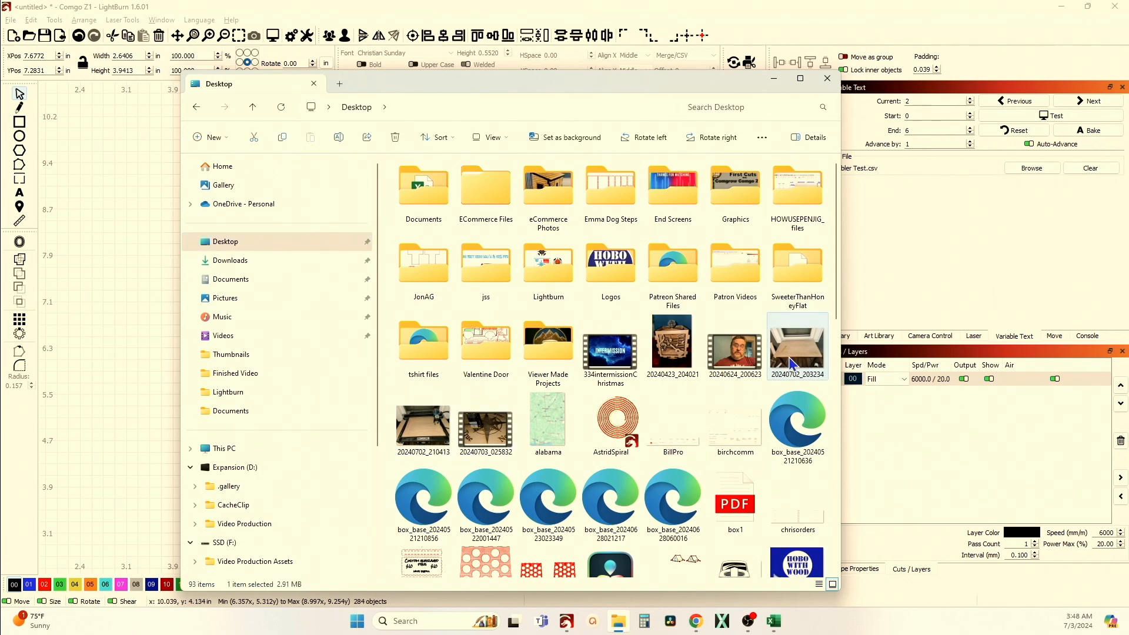
double_click(791, 362)
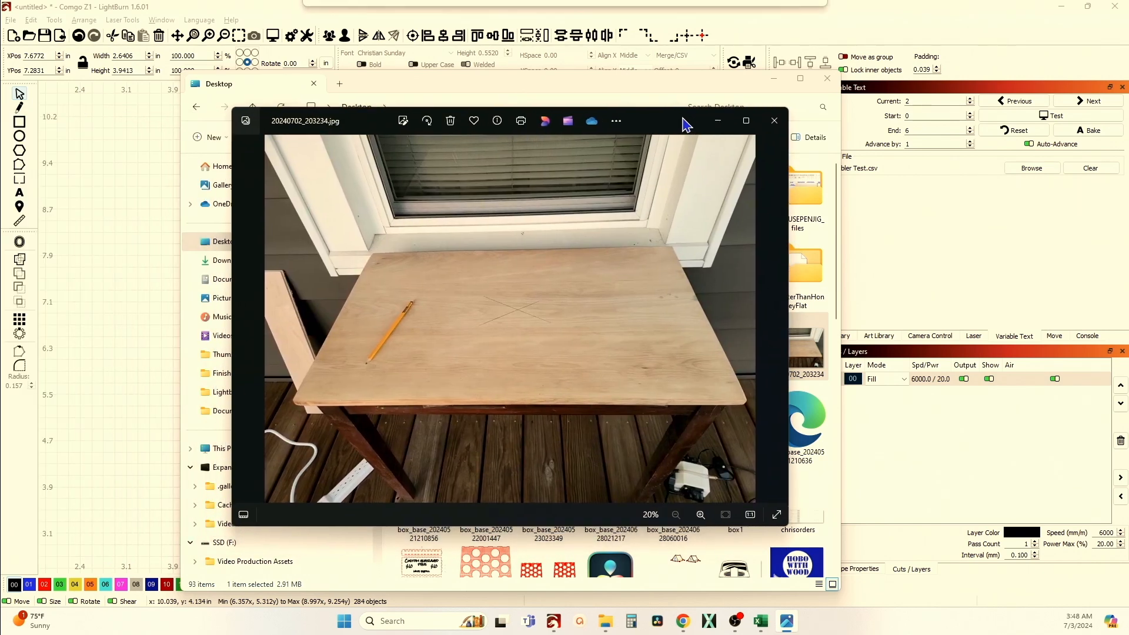
left_click(723, 114)
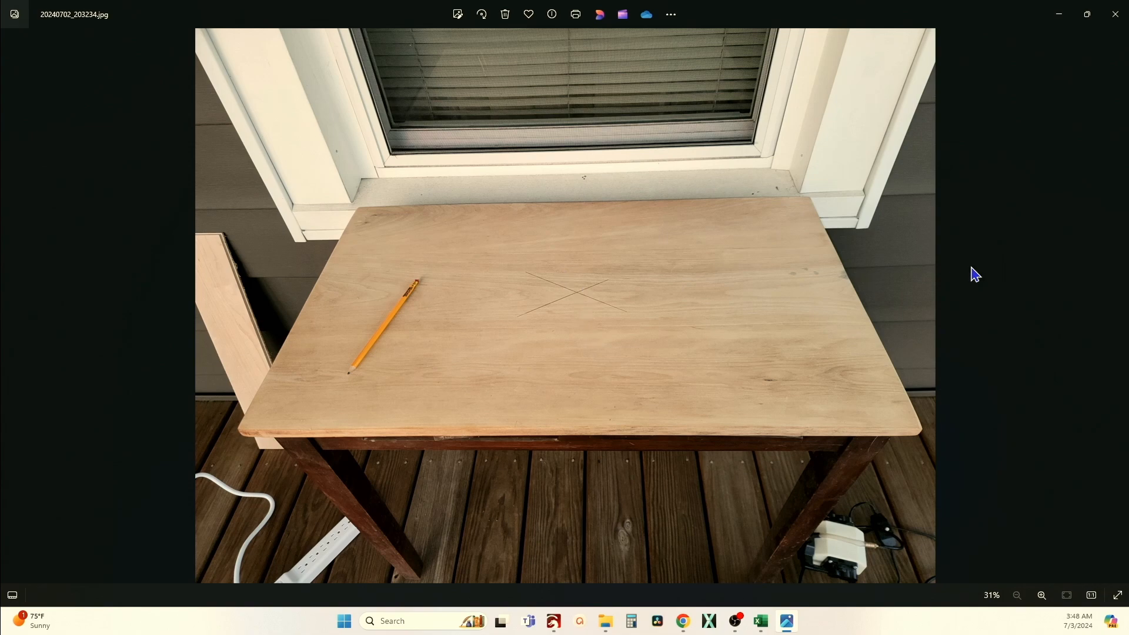
left_click(1118, 307)
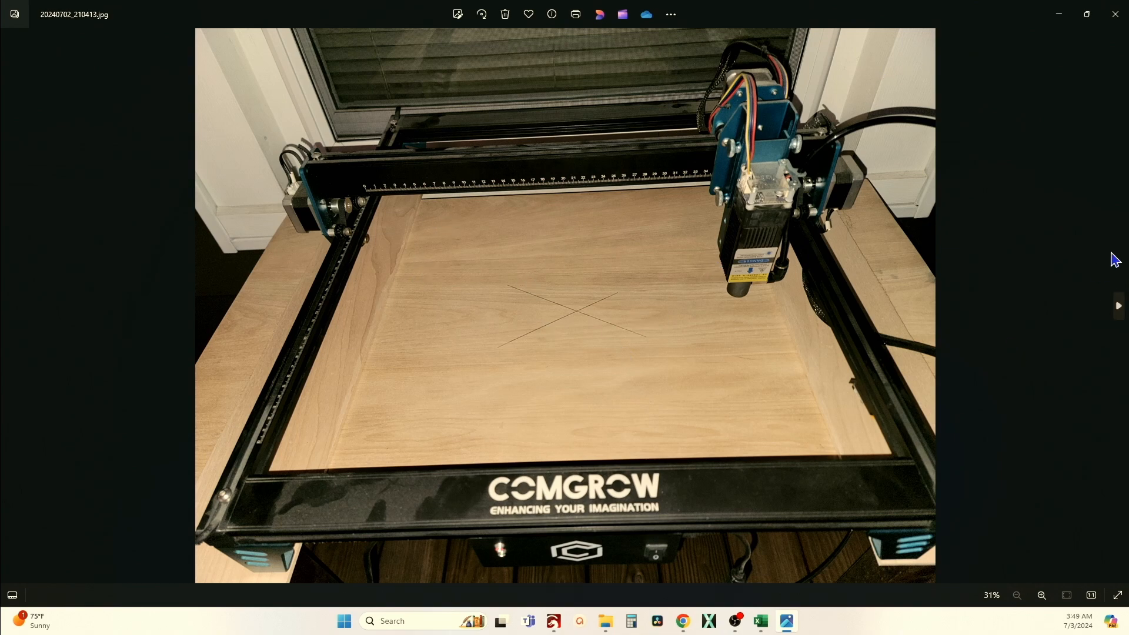
left_click(1118, 307)
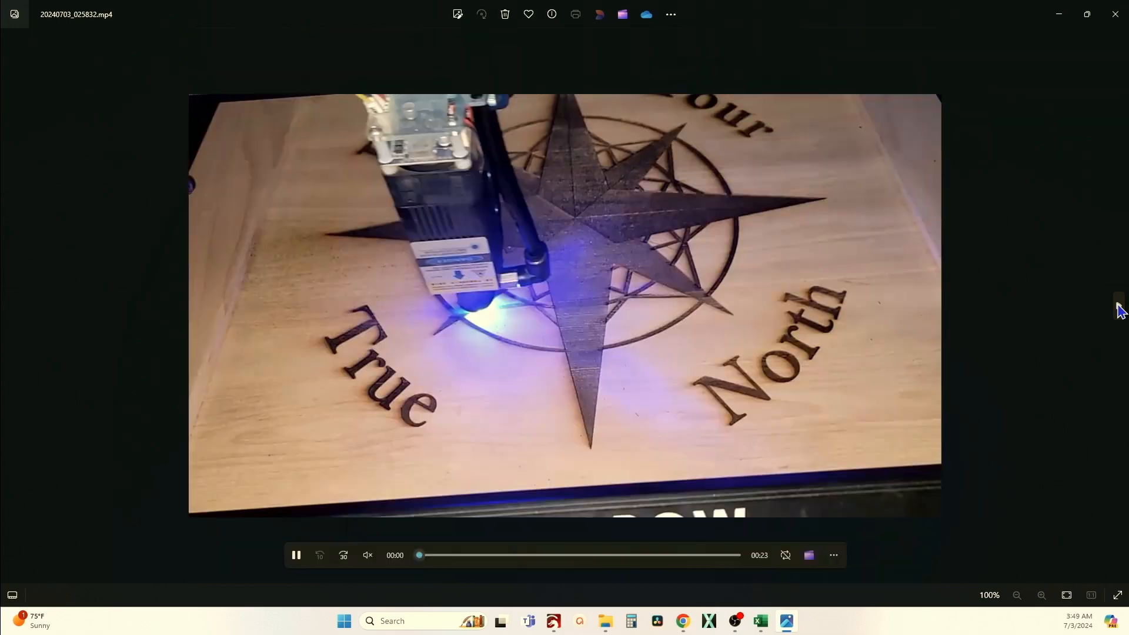